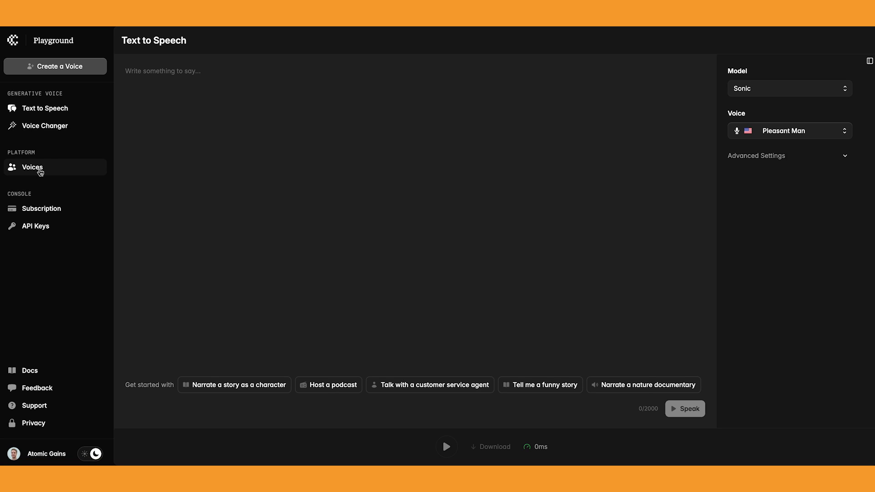
Step: View the default voices offered for text to speech and close the voice selection
{"action": "left_click", "coordinate": [224, 127]}
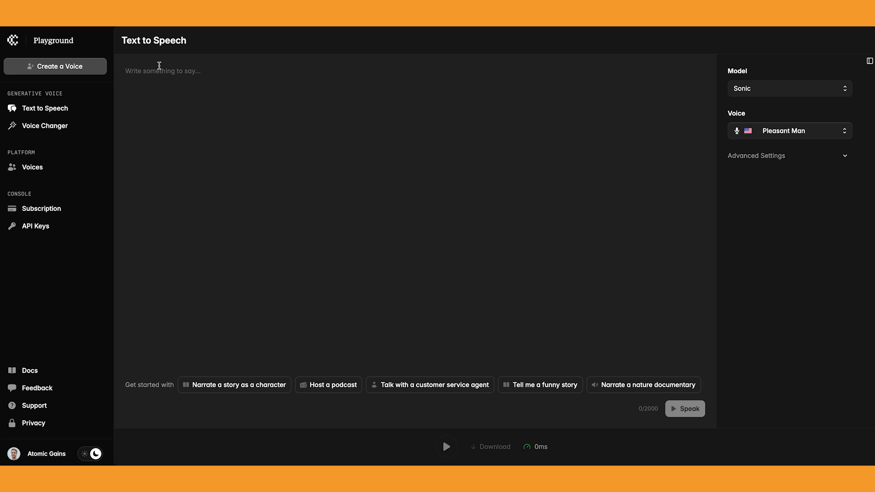
{"action": "key", "text": "Tab"}
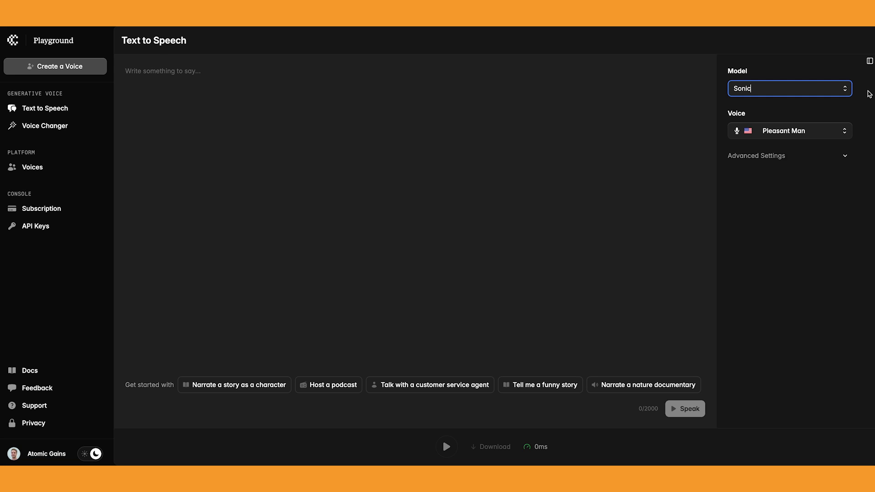
{"action": "left_click", "coordinate": [848, 130]}
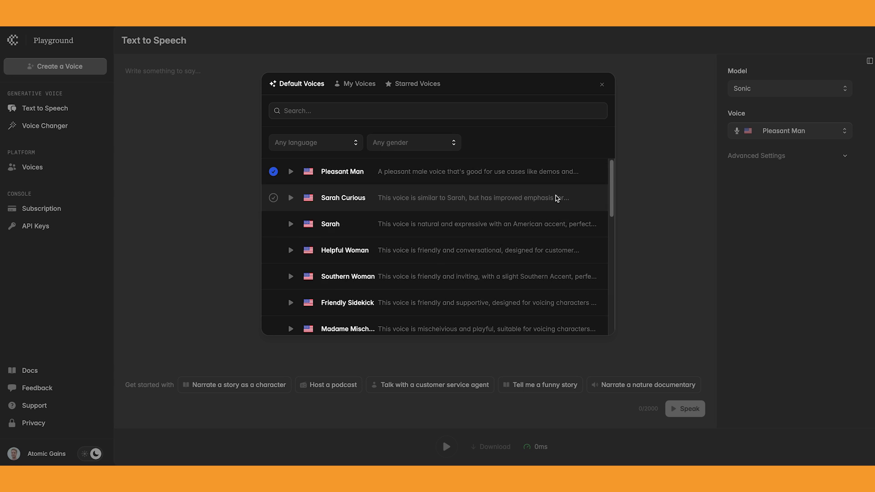
{"action": "key", "text": "Escape"}
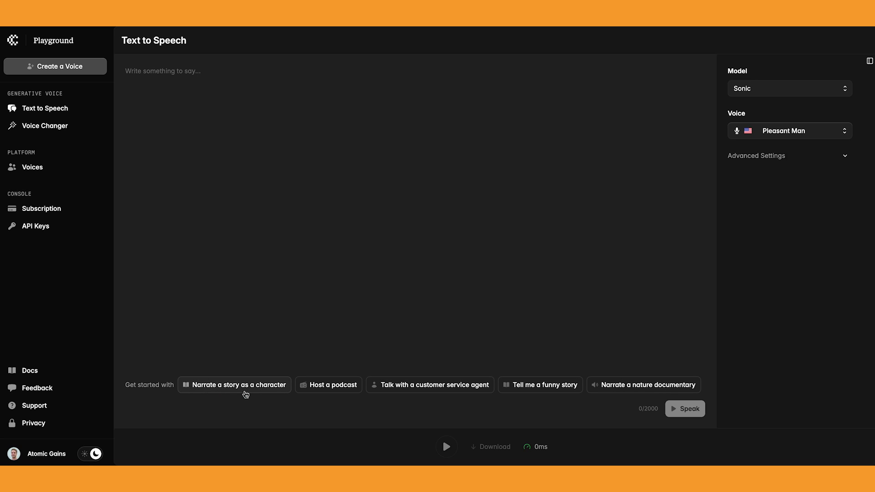
Step: Load the "Narrate a story as a character" sample text and generate its speech with the Pleasant Man voice
{"action": "left_click", "coordinate": [245, 394]}
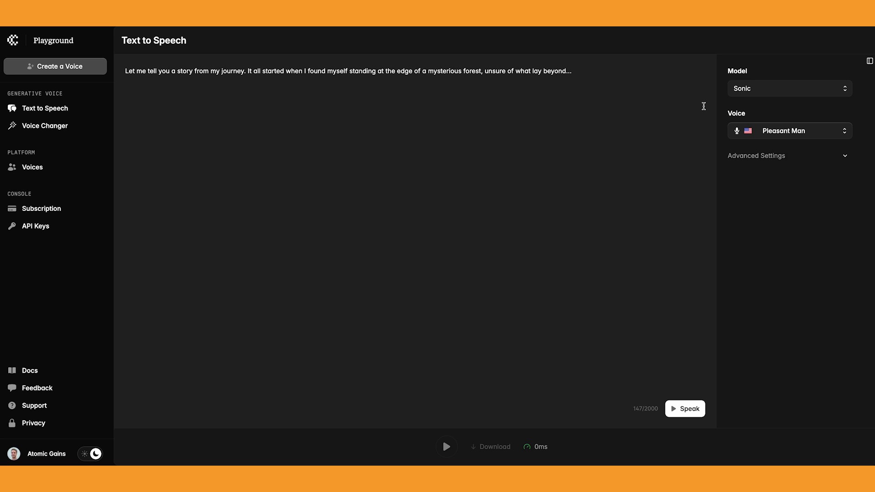
{"action": "left_click", "coordinate": [687, 411]}
Step: Browse the default voices and preview several of them, including Sarah Curious and The Merchant
{"action": "left_click", "coordinate": [848, 131]}
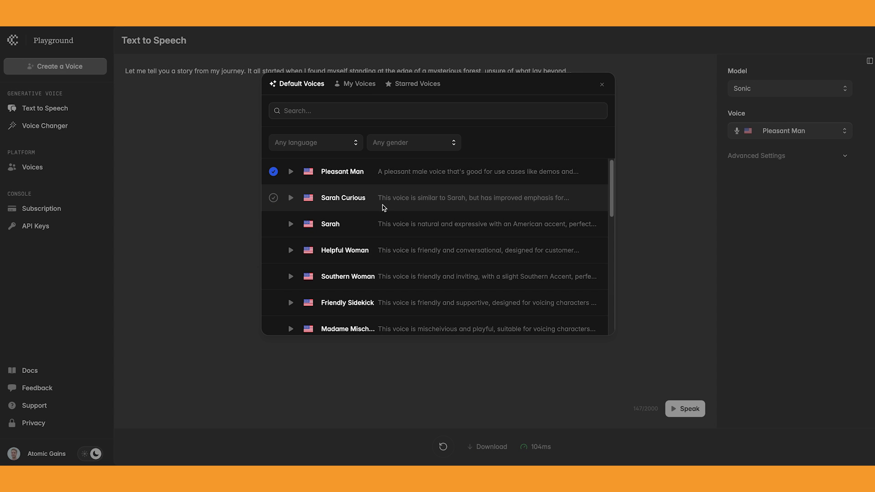
{"action": "left_click", "coordinate": [291, 199]}
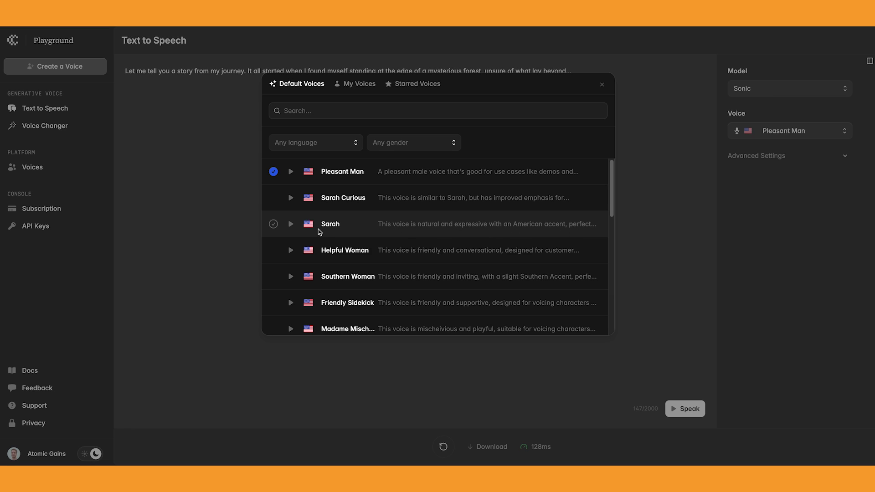
{"action": "scroll", "coordinate": [290, 228], "scroll_direction": "down", "scroll_amount": 6}
{"action": "left_click", "coordinate": [291, 240]}
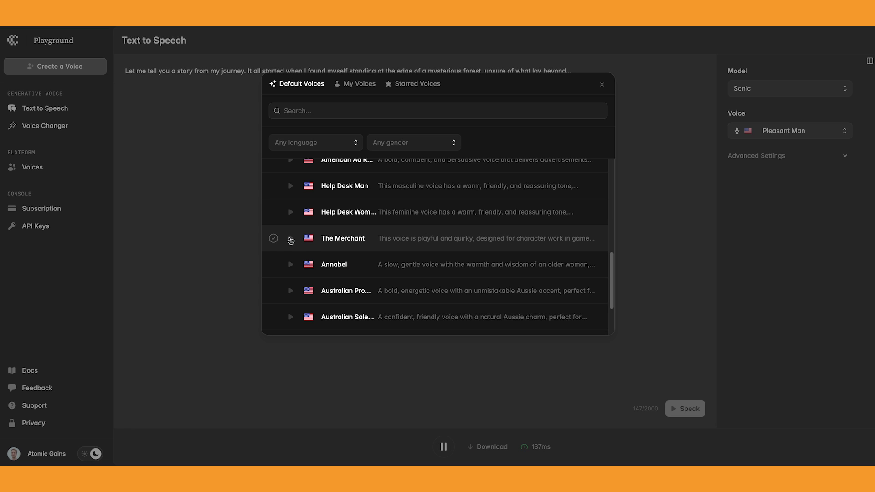
{"action": "scroll", "coordinate": [292, 311], "scroll_direction": "up", "scroll_amount": 2}
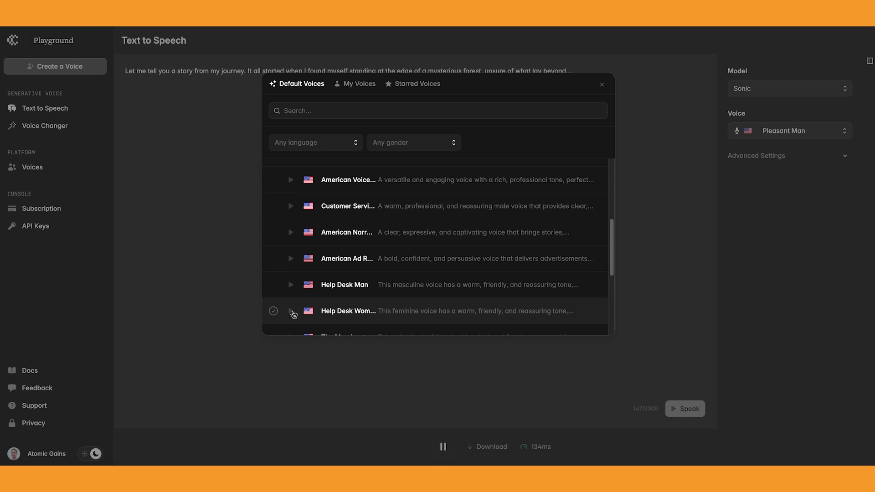
{"action": "scroll", "coordinate": [293, 305], "scroll_direction": "up", "scroll_amount": 4}
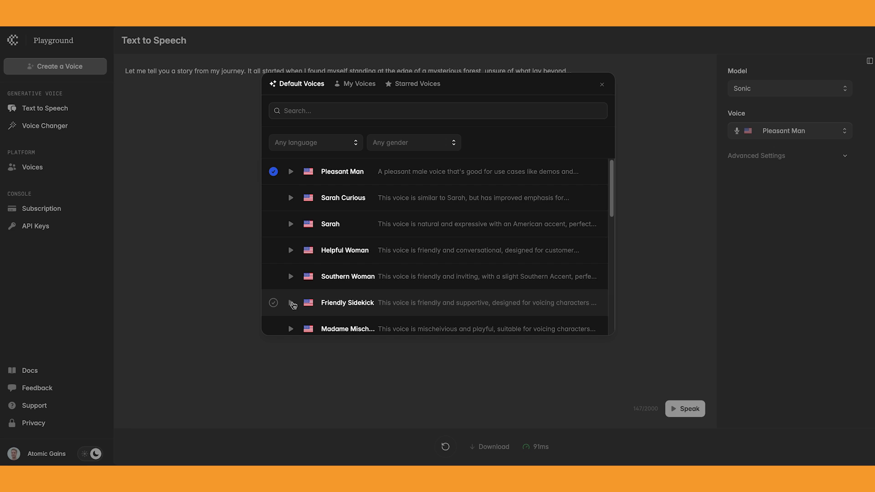
{"action": "scroll", "coordinate": [292, 283], "scroll_direction": "down", "scroll_amount": 6}
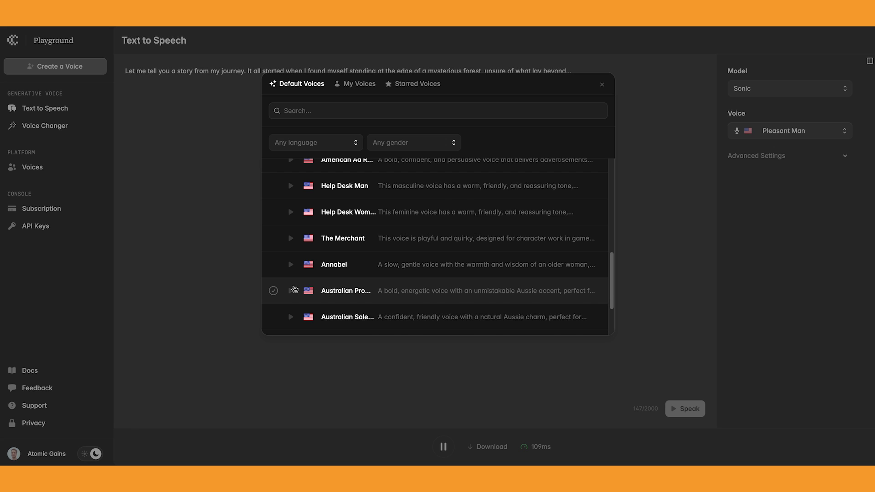
{"action": "scroll", "coordinate": [295, 289], "scroll_direction": "up", "scroll_amount": 10}
Step: Filter the default voices to German and preview the Sebastian voice
{"action": "left_click", "coordinate": [316, 142]}
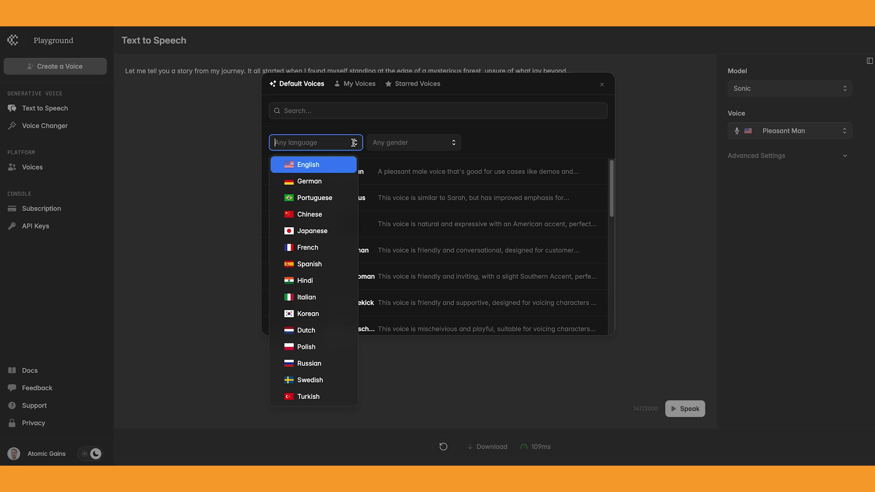
{"action": "left_click", "coordinate": [326, 180]}
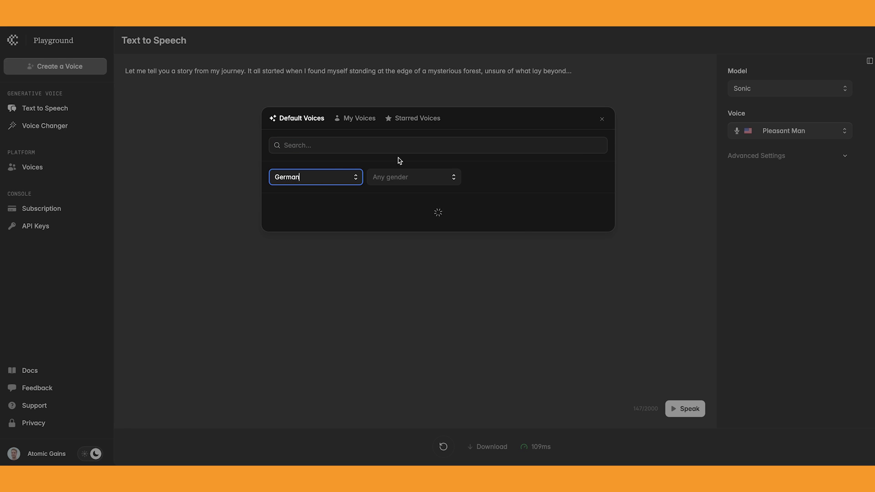
{"action": "left_click", "coordinate": [292, 173]}
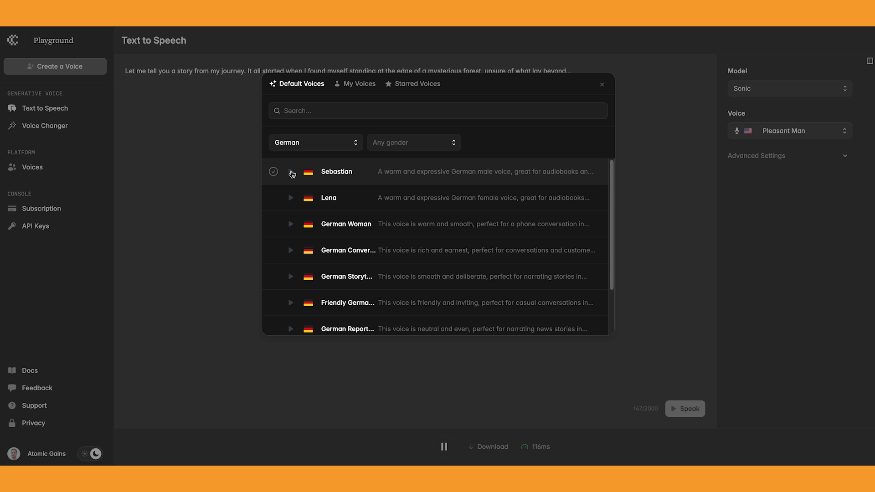
Step: Switch the voice language filter to English, check the gender filter and close the voice selection
{"action": "left_click", "coordinate": [315, 142]}
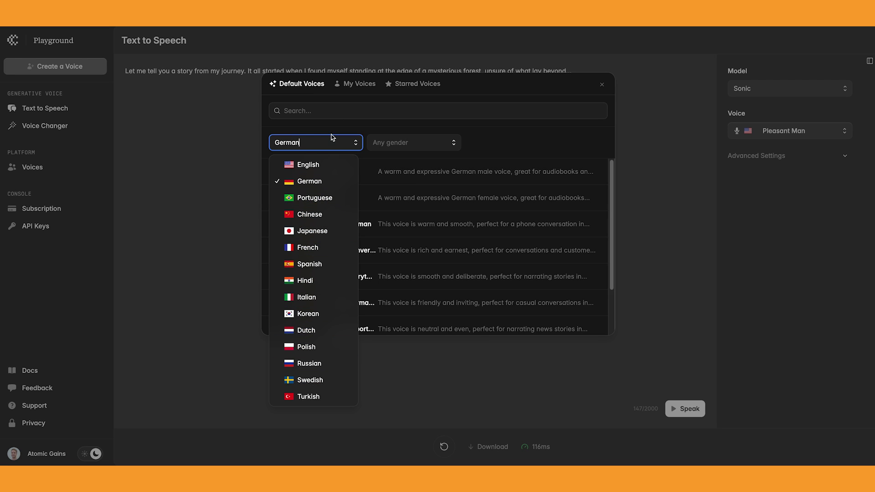
{"action": "left_click", "coordinate": [320, 166]}
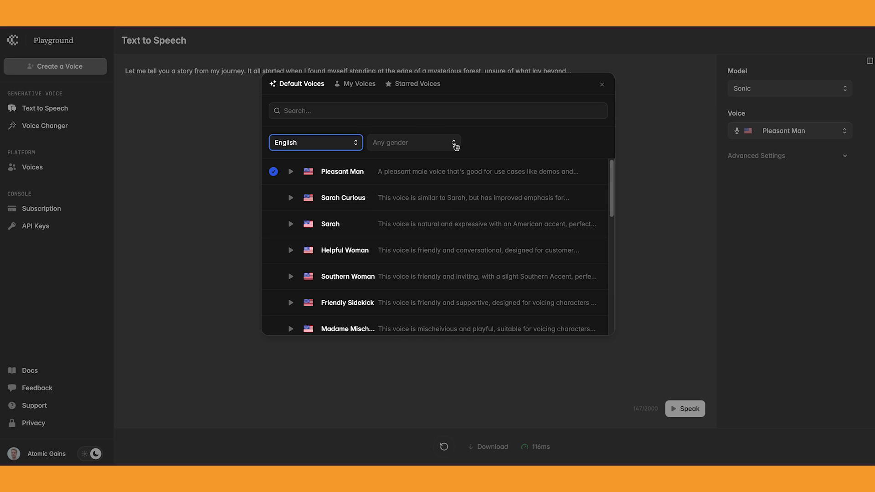
{"action": "left_click", "coordinate": [454, 142]}
{"action": "left_click", "coordinate": [454, 142]}
{"action": "left_click", "coordinate": [843, 163]}
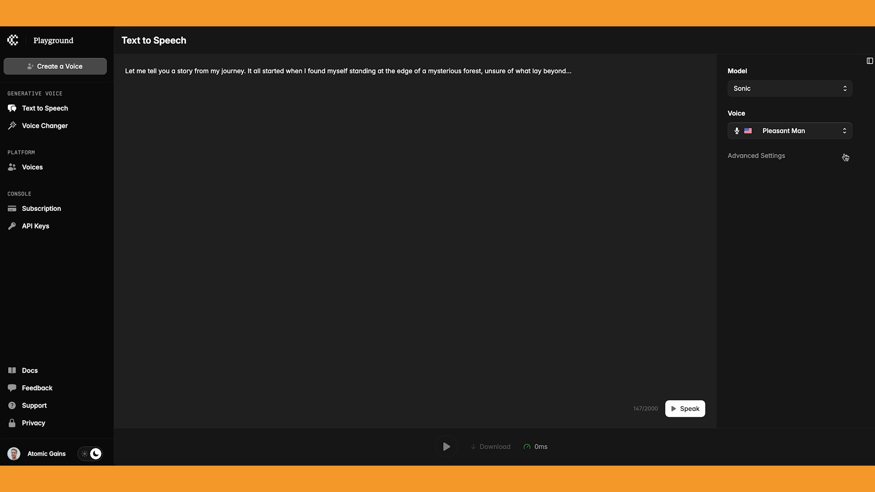
Step: Expand the advanced voice settings, set Anger to 50 and generate the speech
{"action": "left_click", "coordinate": [846, 156]}
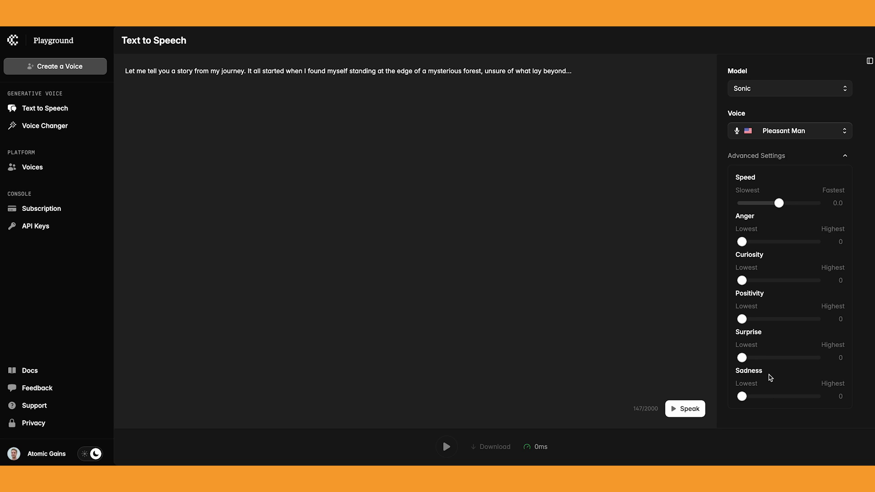
{"action": "left_click", "coordinate": [748, 319]}
{"action": "left_click_drag", "start_coordinate": [748, 320], "coordinate": [730, 319]}
{"action": "left_click_drag", "start_coordinate": [743, 242], "coordinate": [782, 243]}
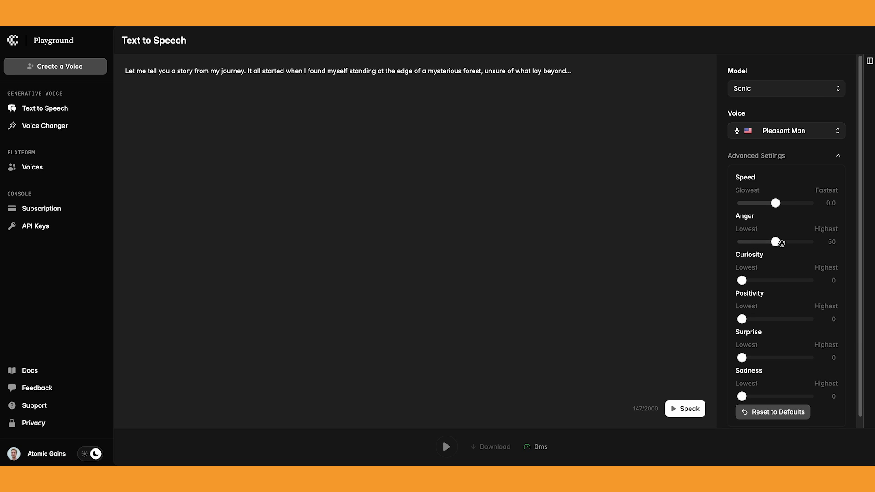
{"action": "left_click", "coordinate": [682, 409]}
Step: Generate the speech with Anger at 100, and generate it again at a slower Speed
{"action": "left_click_drag", "start_coordinate": [776, 241], "coordinate": [817, 242]}
{"action": "left_click", "coordinate": [701, 407]}
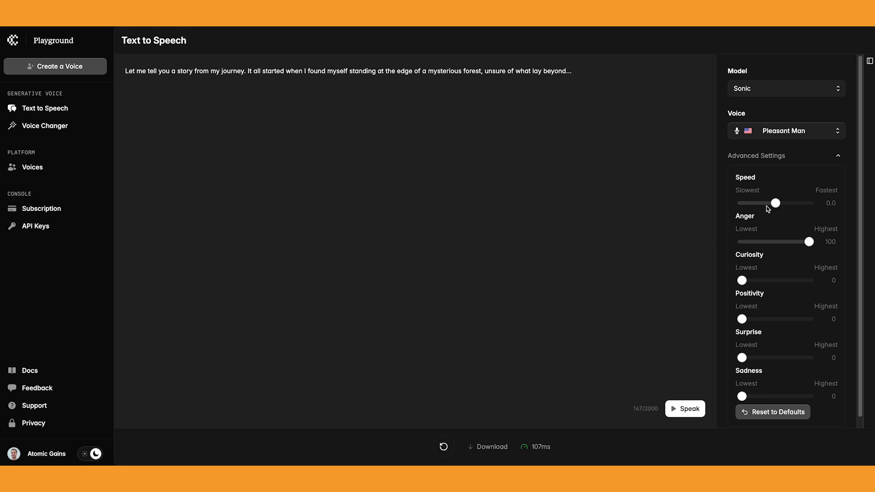
{"action": "left_click_drag", "start_coordinate": [775, 203], "coordinate": [763, 203]}
{"action": "left_click", "coordinate": [671, 410]}
Step: Set Anger to 0, Sadness to 50 and Speed to -0.2, and generate the speech
{"action": "left_click_drag", "start_coordinate": [759, 202], "coordinate": [772, 199]}
{"action": "left_click_drag", "start_coordinate": [810, 242], "coordinate": [728, 242]}
{"action": "left_click_drag", "start_coordinate": [742, 396], "coordinate": [776, 396]}
{"action": "left_click_drag", "start_coordinate": [775, 203], "coordinate": [769, 203]}
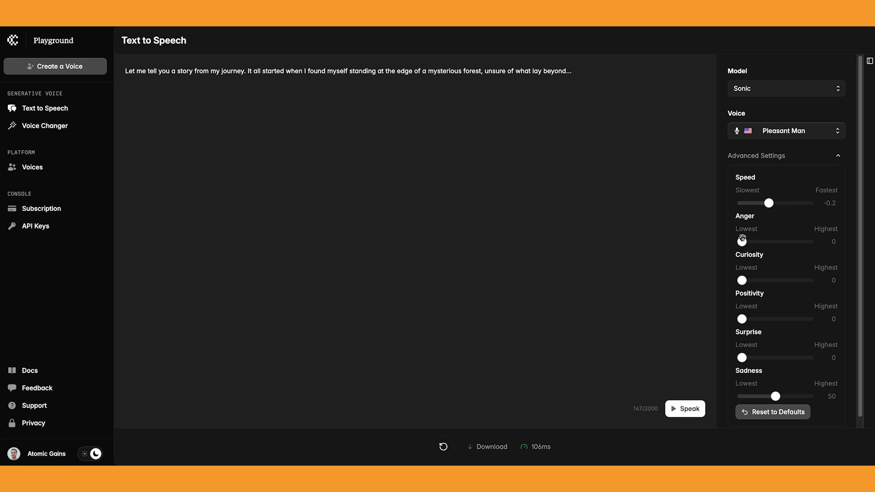
{"action": "left_click", "coordinate": [686, 407]}
Step: Set Sadness to 90 and Speed to -0.4, and generate the speech
{"action": "left_click_drag", "start_coordinate": [775, 396], "coordinate": [803, 396]}
{"action": "left_click_drag", "start_coordinate": [769, 202], "coordinate": [763, 202]}
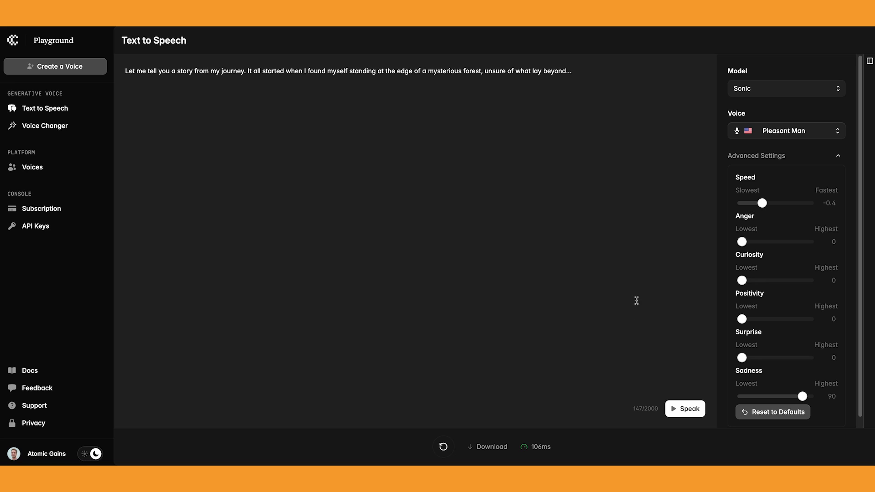
{"action": "key", "text": "ctrl+Return"}
Step: Reset the advanced settings to defaults, set Surprise to 80 and generate the speech
{"action": "left_click", "coordinate": [773, 412]}
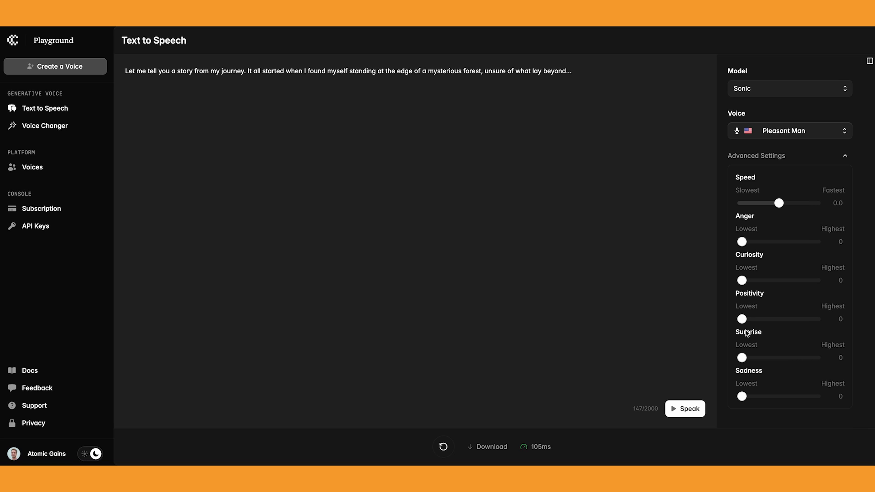
{"action": "left_click_drag", "start_coordinate": [742, 358], "coordinate": [796, 358]}
{"action": "key", "text": "super+Return"}
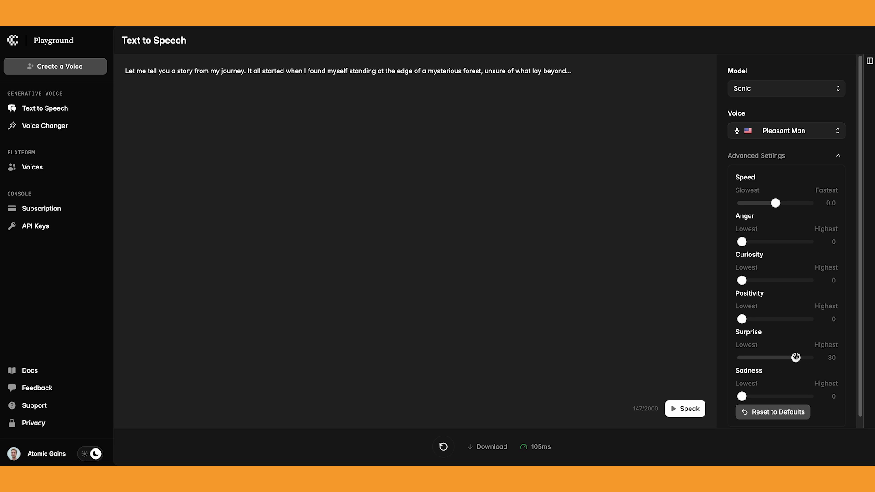
Step: Set Surprise back to 0 and Positivity to 80, and generate the speech
{"action": "left_click_drag", "start_coordinate": [796, 358], "coordinate": [668, 356]}
{"action": "left_click_drag", "start_coordinate": [743, 319], "coordinate": [802, 314]}
{"action": "left_click", "coordinate": [685, 409]}
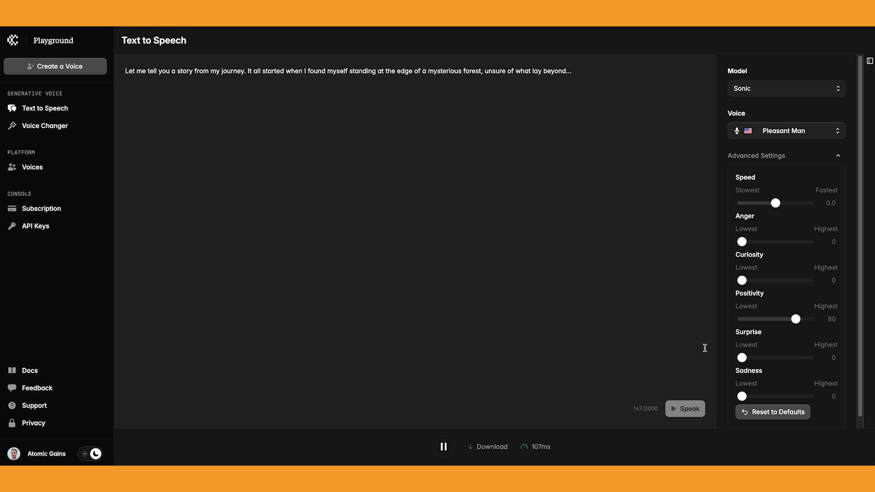
Step: Set Positivity back to 0 and Curiosity to 80, and generate the speech
{"action": "left_click_drag", "start_coordinate": [794, 318], "coordinate": [647, 317]}
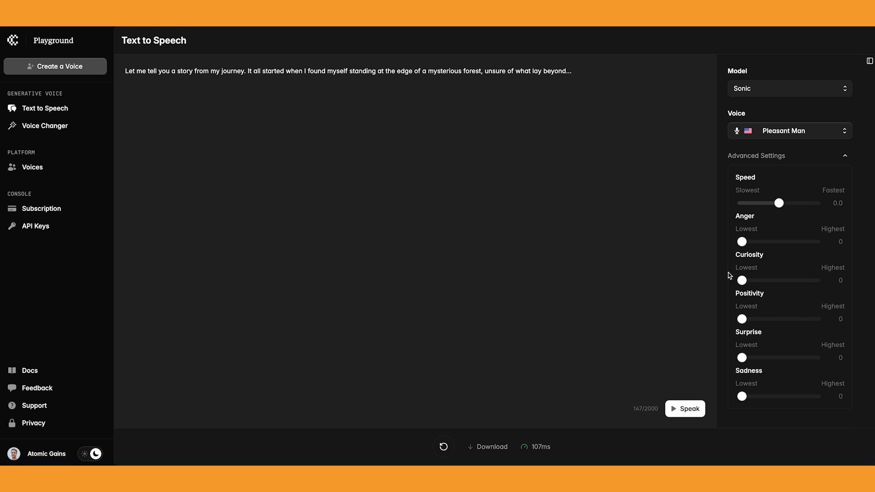
{"action": "left_click_drag", "start_coordinate": [744, 280], "coordinate": [796, 280]}
{"action": "key", "text": "ctrl+Return"}
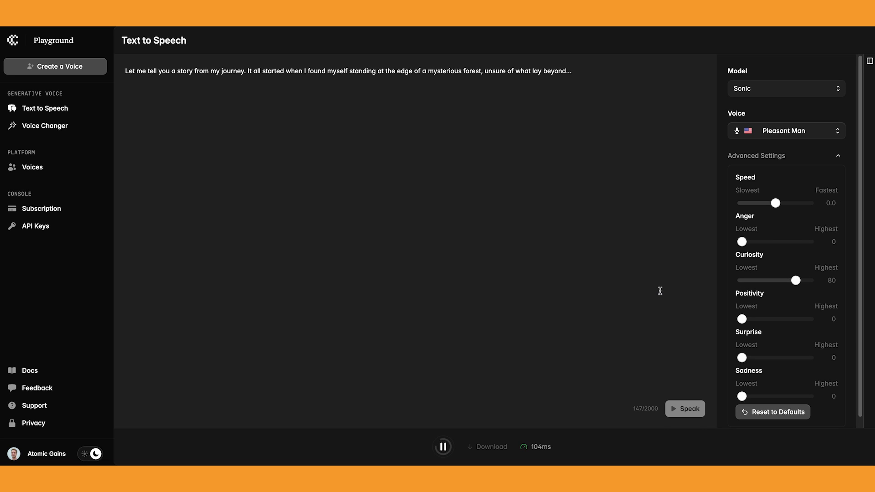
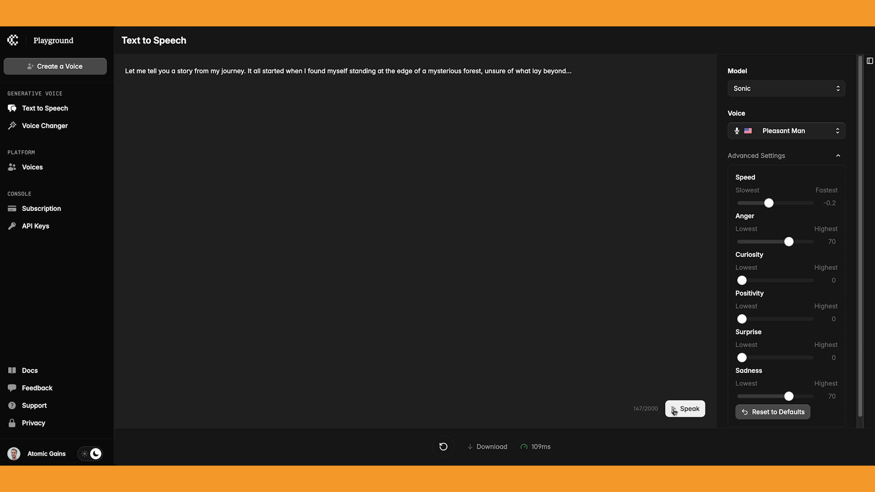
Step: Generate the speech with Anger and Sadness at 70 in the Pleasant Man voice, and generate it with the Southern Woman voice
{"action": "left_click", "coordinate": [674, 412]}
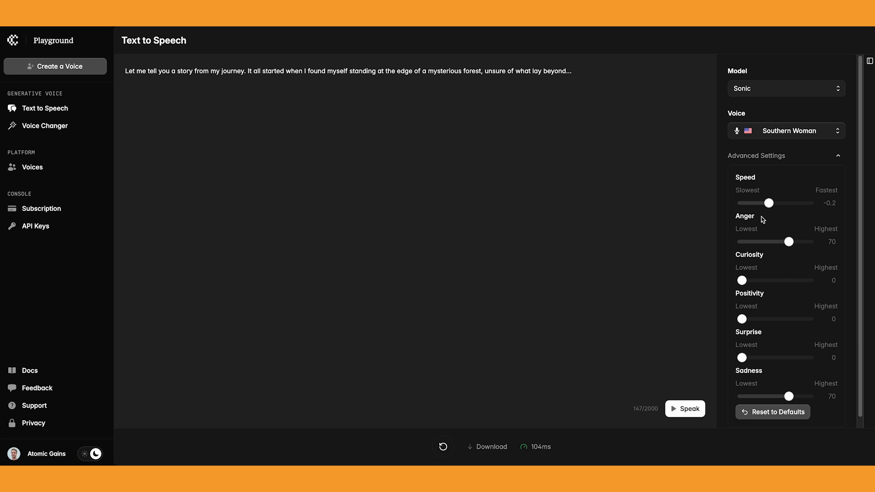
{"action": "left_click", "coordinate": [685, 409]}
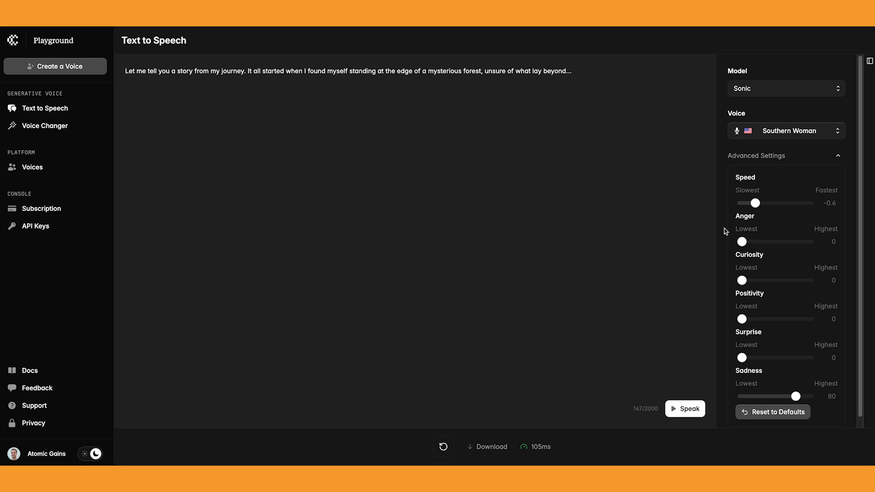
Step: Change the model to Sonic Preview and generate the speech with the Southern Woman voice
{"action": "left_click", "coordinate": [838, 89]}
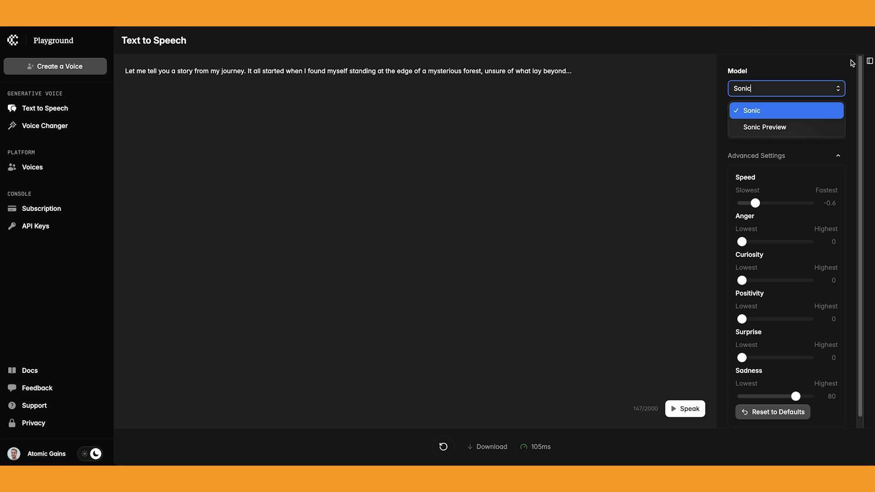
{"action": "key", "text": "Down"}
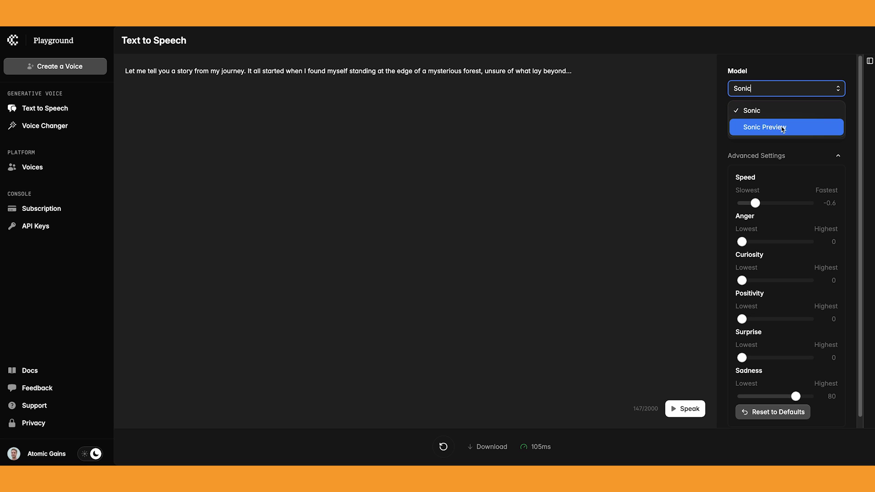
{"action": "left_click", "coordinate": [742, 128]}
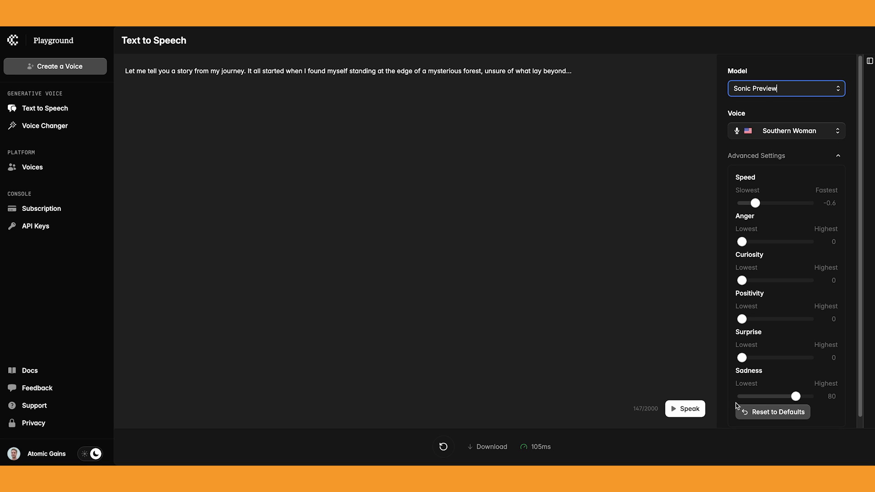
{"action": "left_click", "coordinate": [684, 408]}
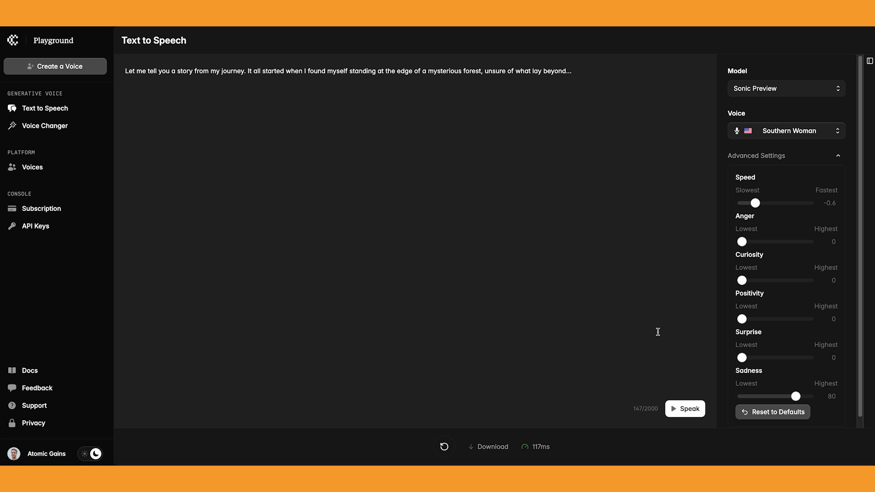
Step: Generate the YouTube channel welcome message with the Sonic model, Speed at -0.2 and Positivity at 90
{"action": "left_click", "coordinate": [817, 83]}
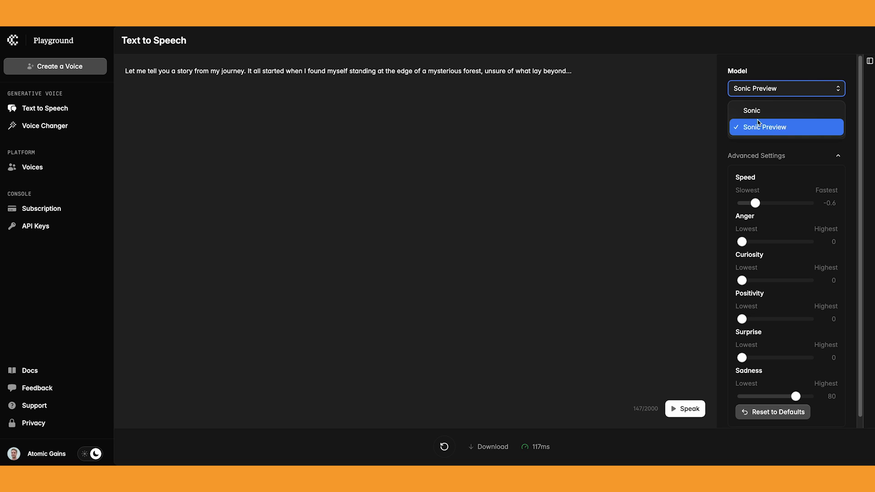
{"action": "left_click", "coordinate": [767, 67]}
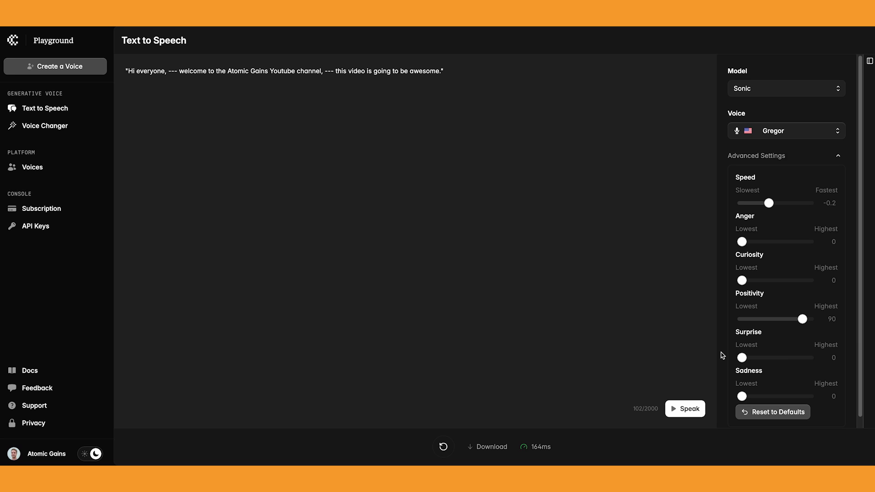
{"action": "left_click", "coordinate": [687, 409]}
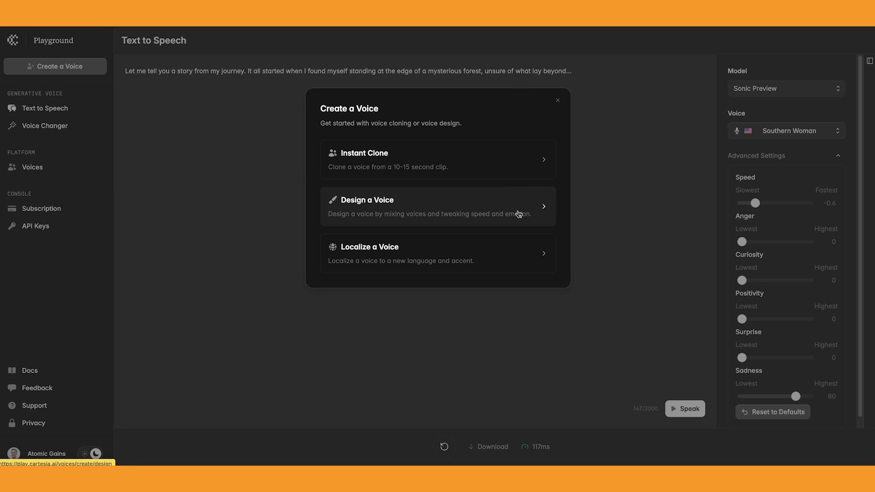
Step: Start designing a voice, add a second voice slot to the Southern Woman mix, and view the default voices without picking one
{"action": "left_click", "coordinate": [546, 207]}
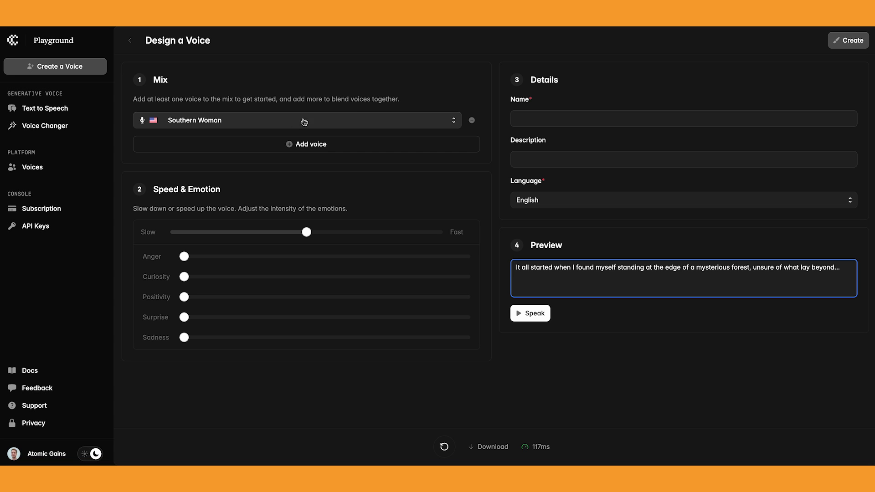
{"action": "left_click", "coordinate": [301, 146]}
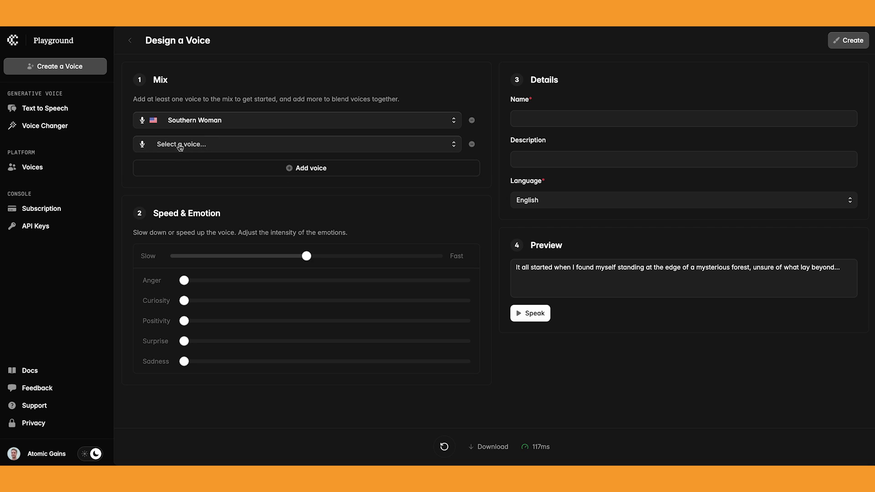
{"action": "left_click", "coordinate": [461, 146]}
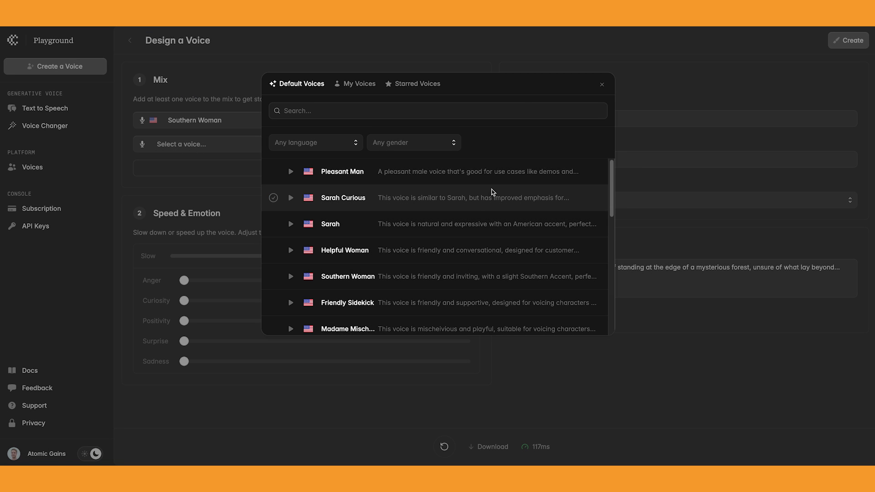
{"action": "left_click", "coordinate": [602, 85]}
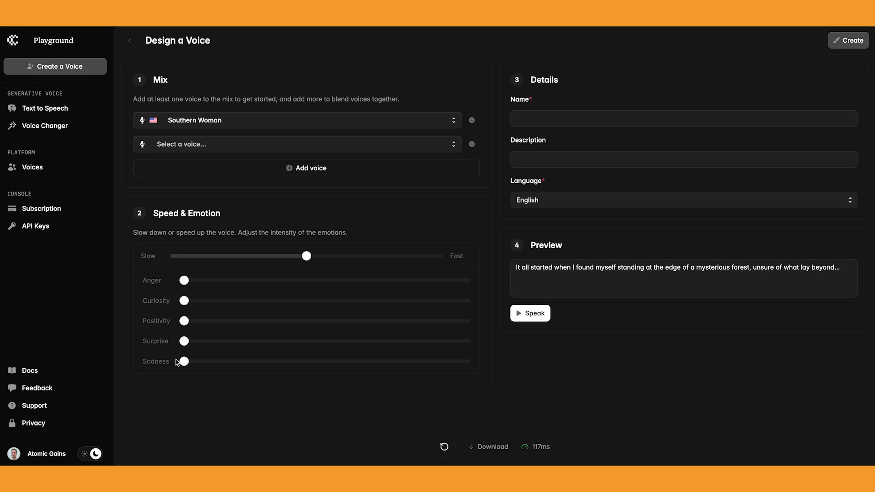
Step: Raise Sadness to near the highest, slow the speed slightly, name the voice Southern woman sad, and play the preview
{"action": "left_click_drag", "start_coordinate": [184, 362], "coordinate": [386, 361]}
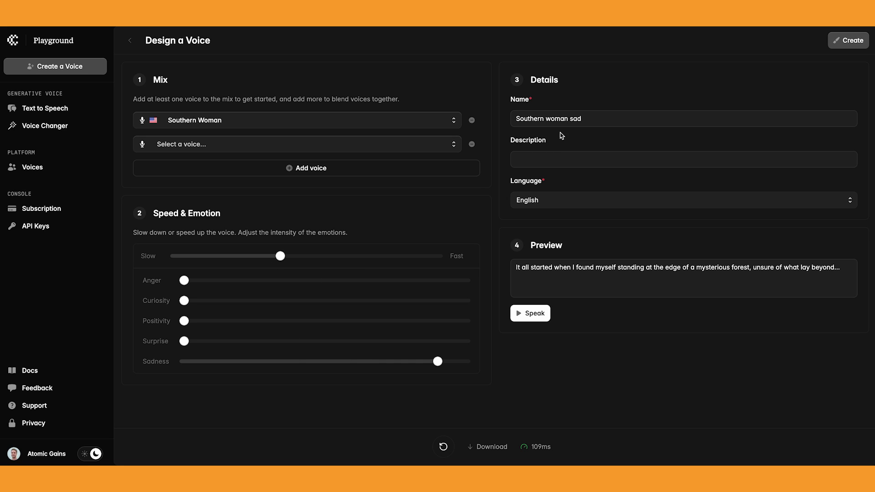
{"action": "left_click", "coordinate": [521, 315]}
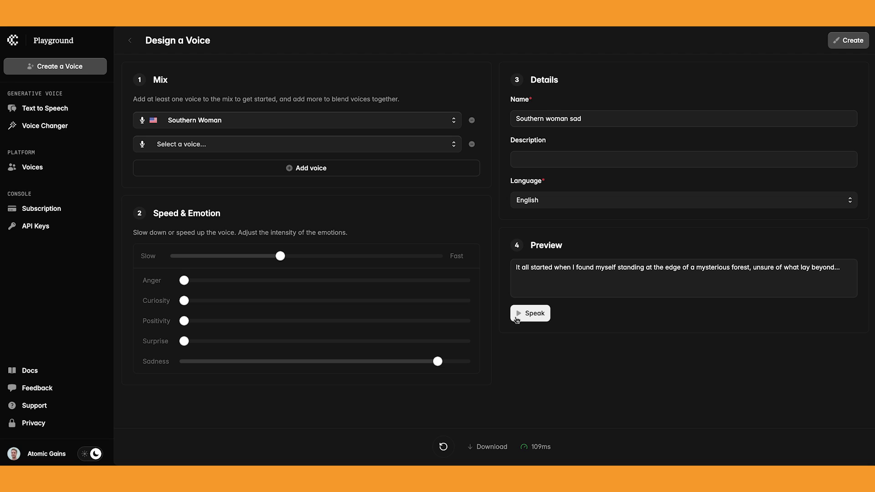
{"action": "left_click", "coordinate": [518, 320]}
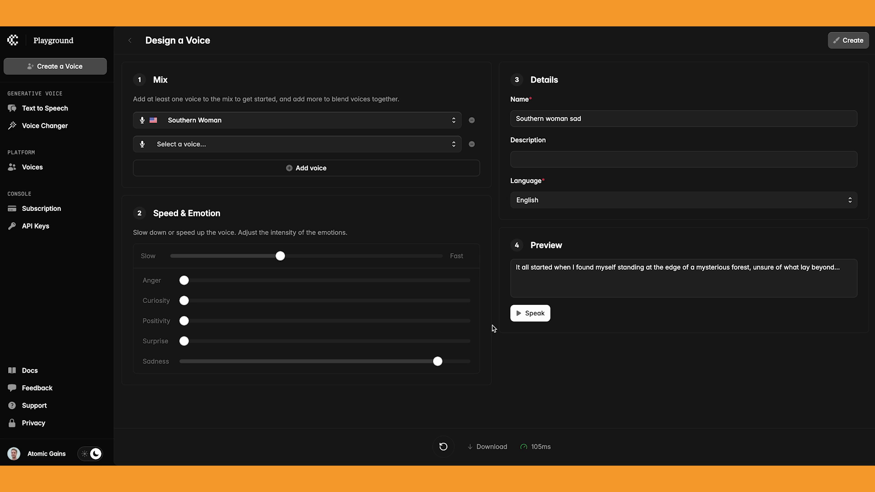
Step: Start localizing a voice and select Pleasant Man as the input voice
{"action": "left_click", "coordinate": [86, 67]}
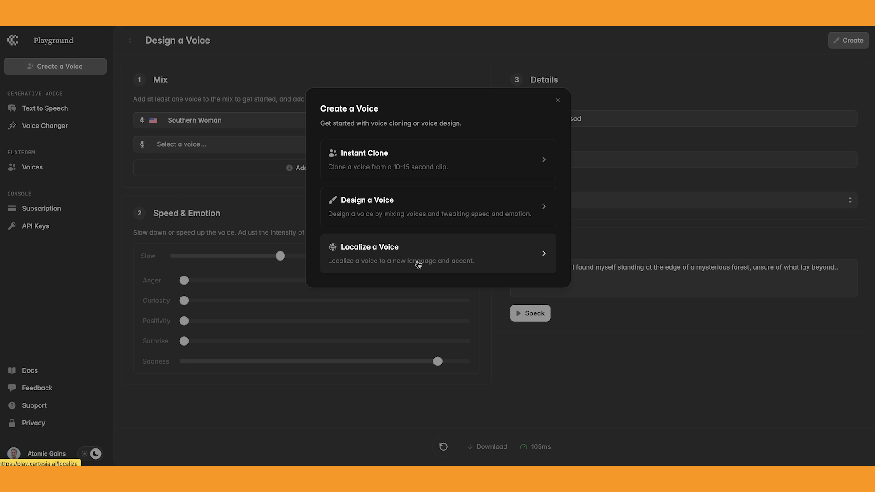
{"action": "left_click", "coordinate": [491, 254]}
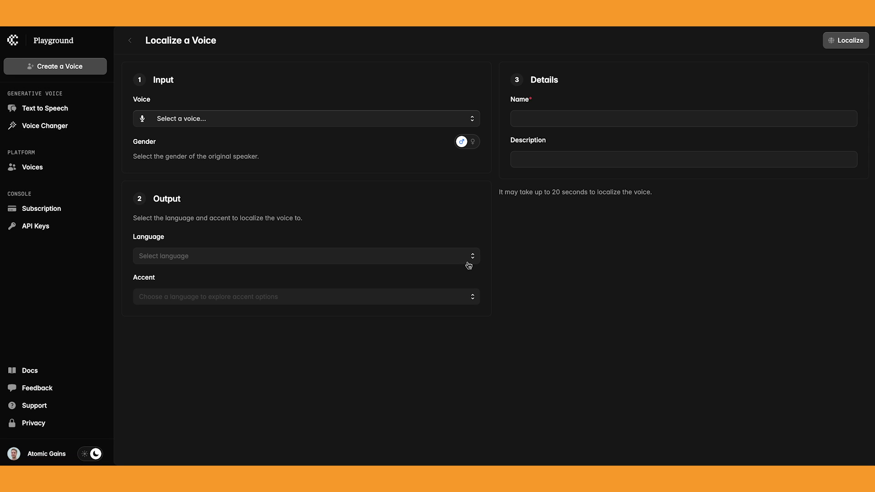
{"action": "left_click", "coordinate": [212, 119]}
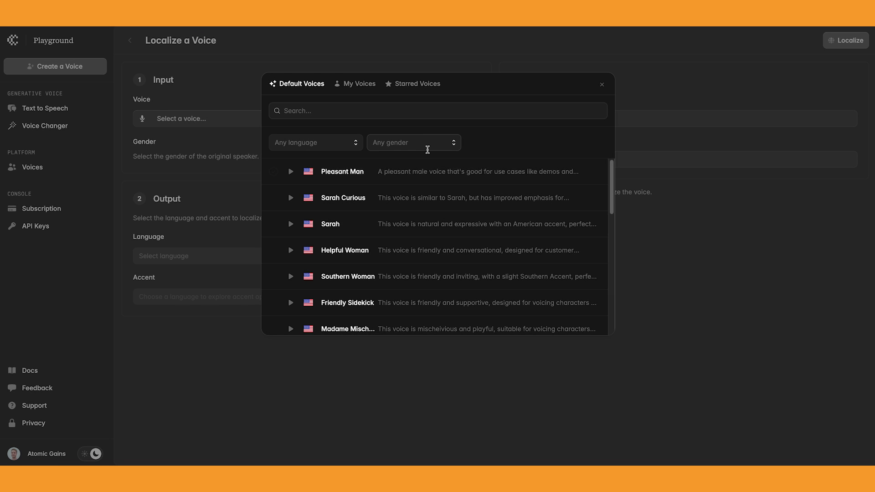
{"action": "left_click", "coordinate": [432, 176]}
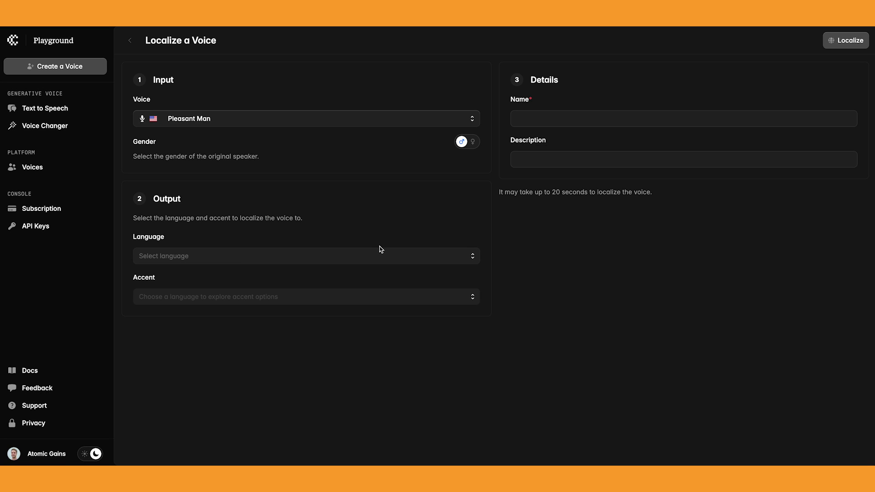
Step: Set the localized voice's language to English and accent to Australian, and name it Man Australian accent
{"action": "left_click", "coordinate": [474, 259]}
{"action": "left_click", "coordinate": [474, 259]}
{"action": "left_click", "coordinate": [474, 258]}
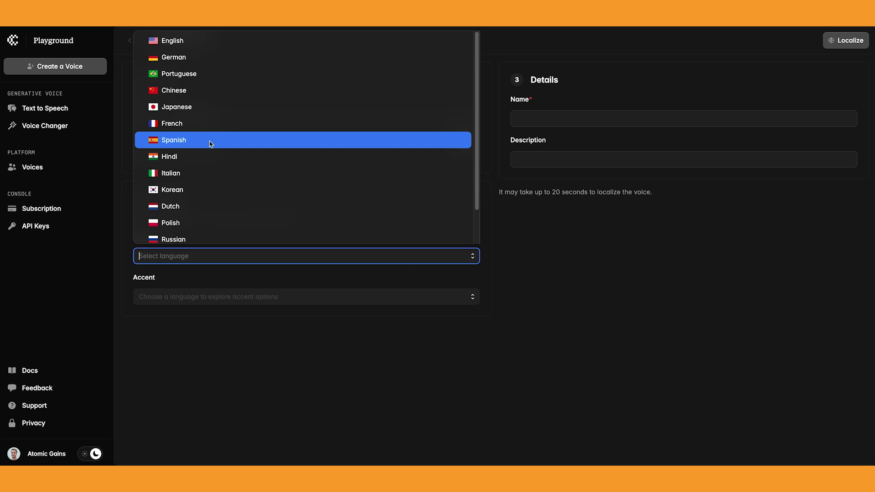
{"action": "left_click", "coordinate": [176, 41]}
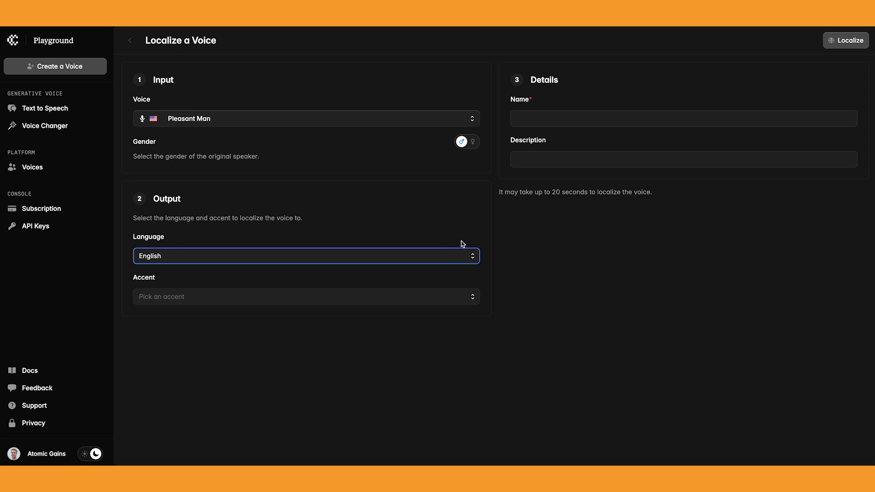
{"action": "left_click", "coordinate": [469, 297]}
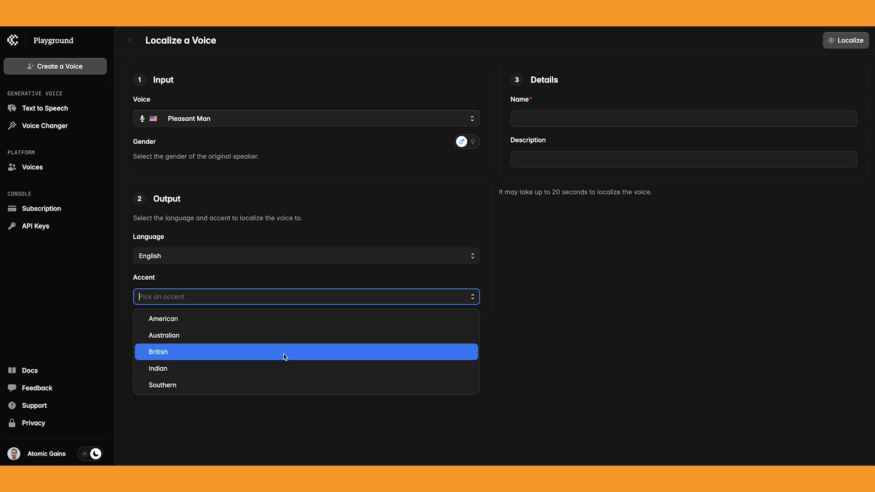
{"action": "left_click", "coordinate": [214, 335]}
{"action": "left_click", "coordinate": [570, 118]}
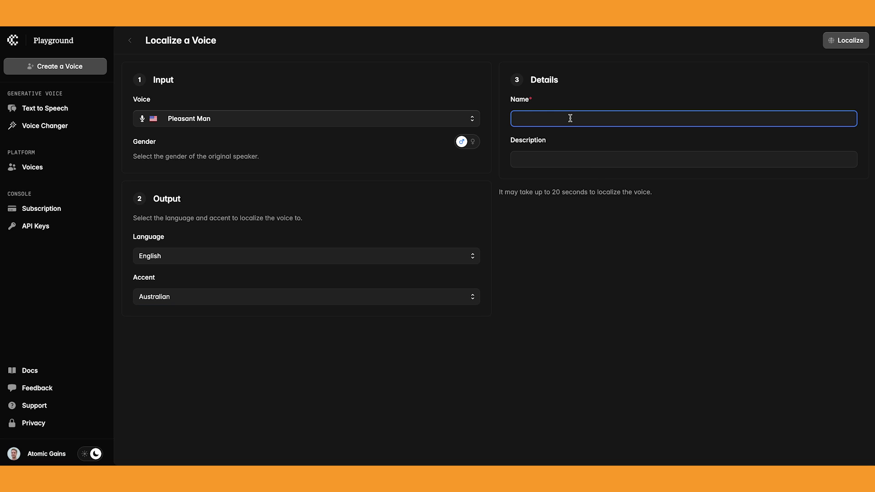
{"action": "type", "text": "Australian accent"}
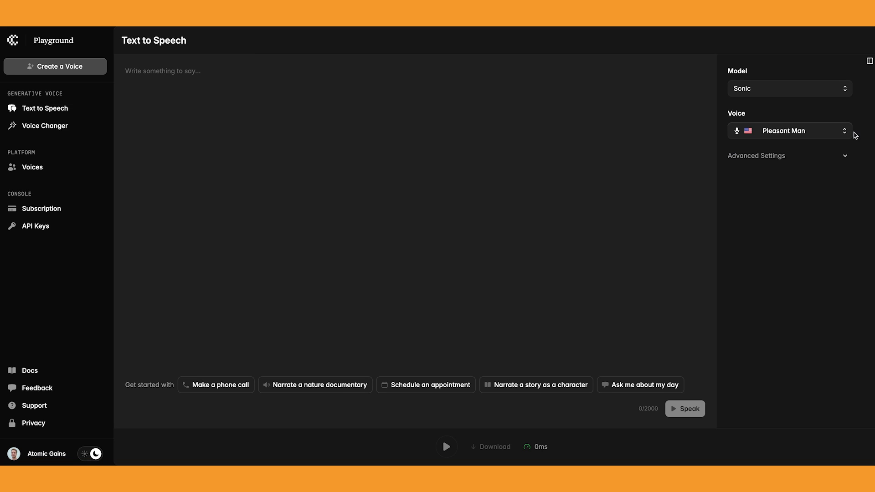
Step: Select the Man Australian accent voice in Text to Speech and generate the appointment-scheduling sample with it
{"action": "left_click", "coordinate": [847, 133]}
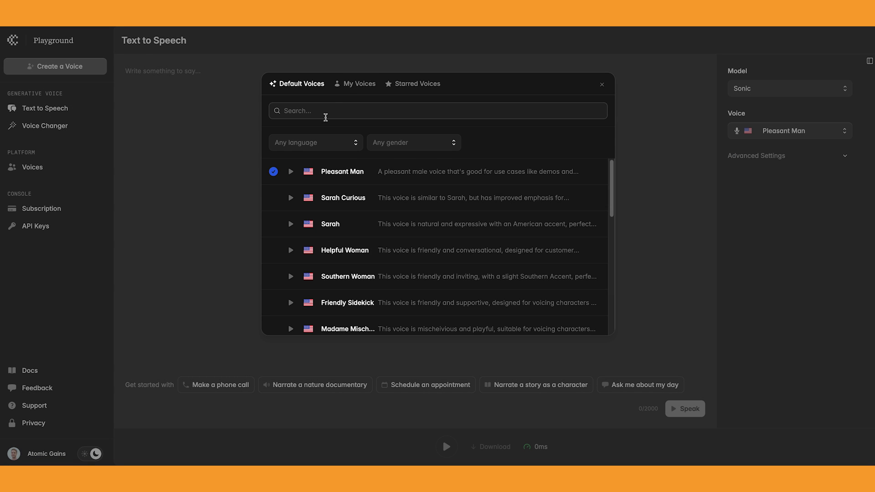
{"action": "left_click", "coordinate": [347, 84]}
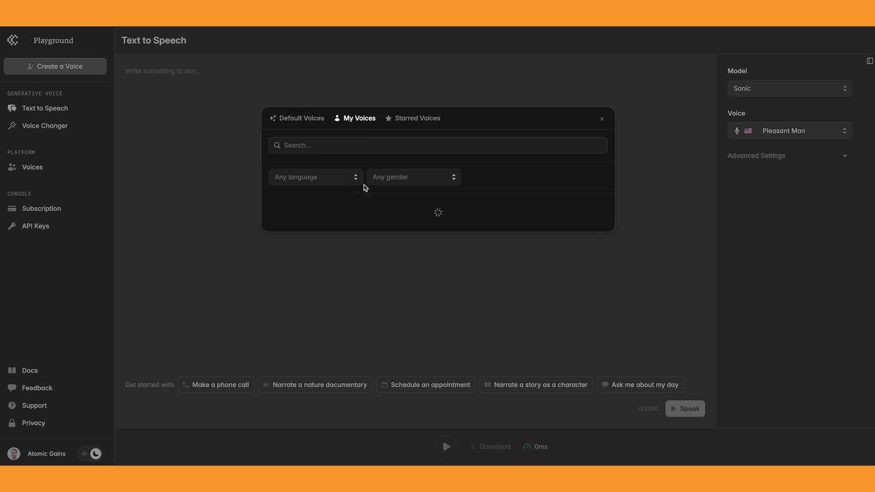
{"action": "scroll", "coordinate": [365, 205], "scroll_direction": "down", "scroll_amount": 3}
{"action": "left_click", "coordinate": [376, 238]}
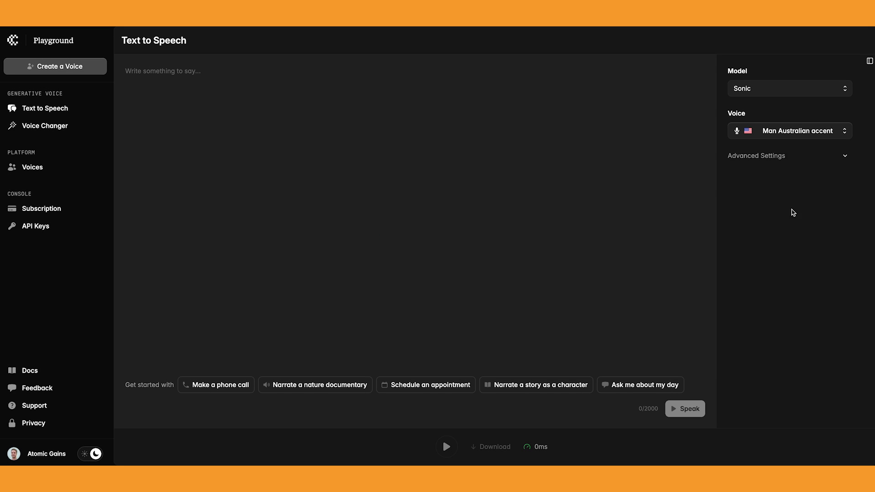
{"action": "left_click", "coordinate": [431, 385]}
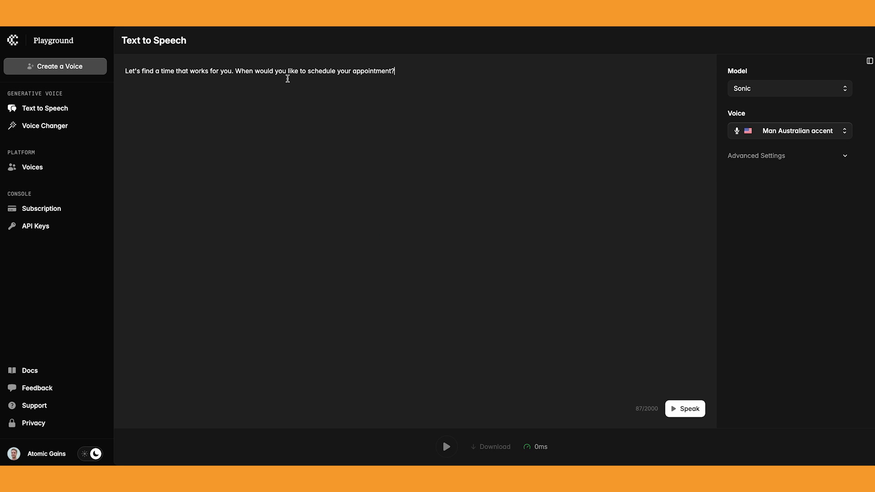
{"action": "left_click", "coordinate": [672, 409]}
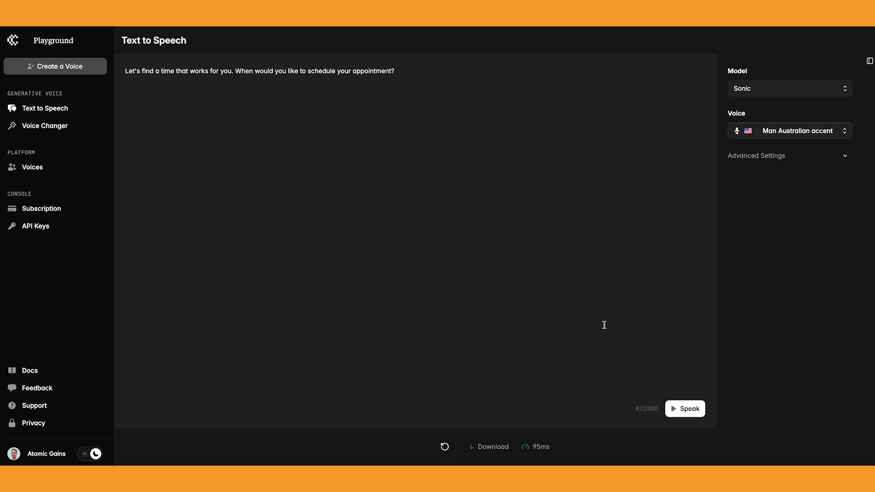
Step: Generate the appointment-scheduling sample with the British accent voice, and again with the Indian accent voice
{"action": "left_click", "coordinate": [821, 136]}
{"action": "scroll", "coordinate": [506, 229], "scroll_direction": "down", "scroll_amount": 10}
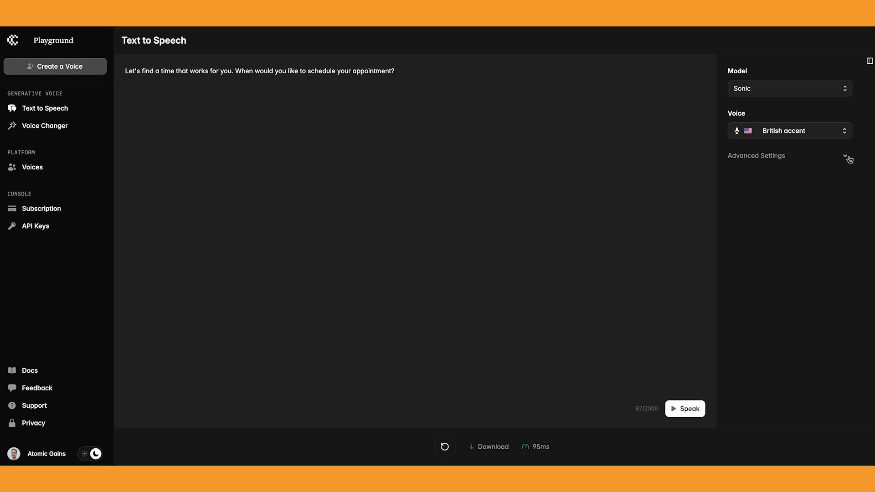
{"action": "left_click", "coordinate": [846, 156]}
{"action": "left_click", "coordinate": [846, 156]}
{"action": "left_click", "coordinate": [685, 409]}
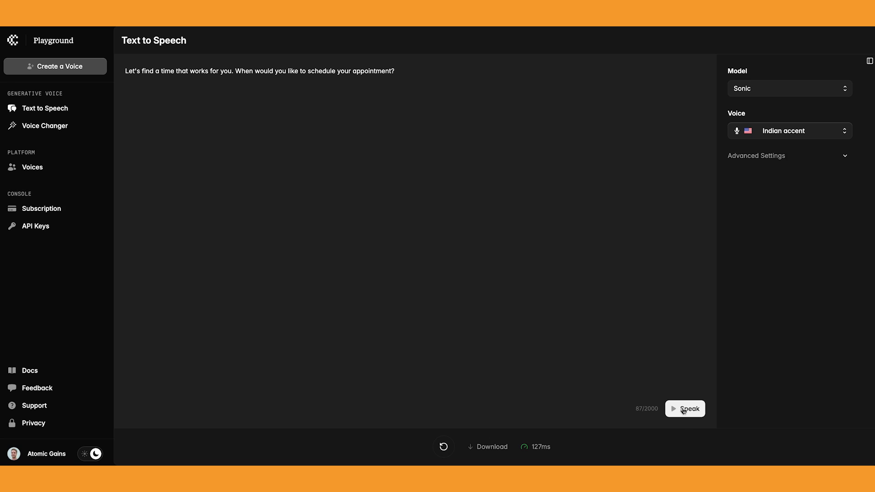
{"action": "left_click", "coordinate": [684, 410]}
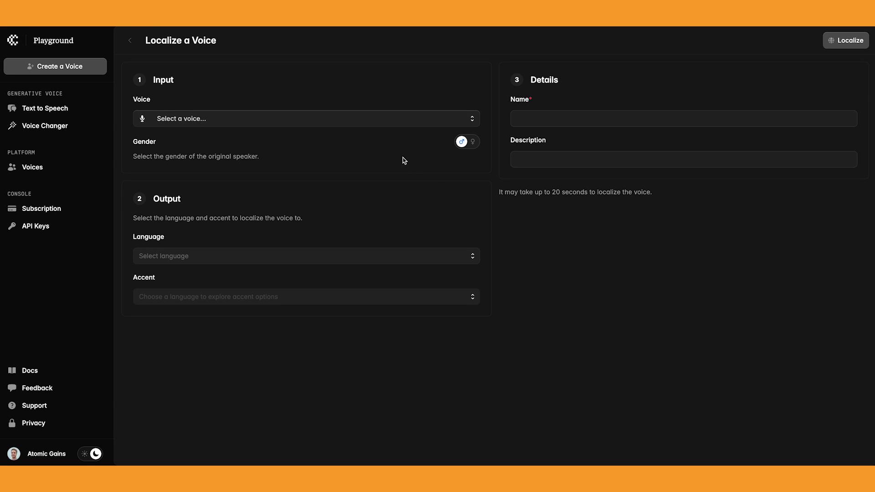
Step: Set up a localization of the Pleasant Man voice to German with the Standard (Hochdeutsch) accent
{"action": "left_click", "coordinate": [387, 121]}
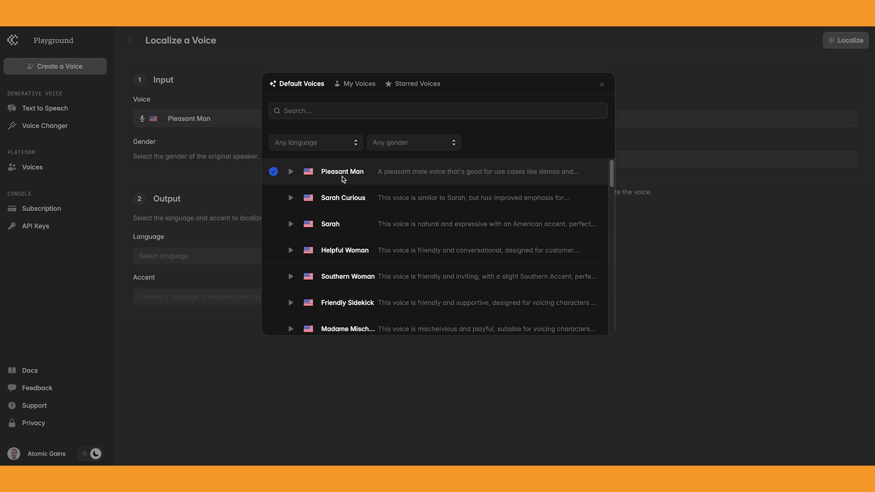
{"action": "left_click", "coordinate": [429, 172]}
{"action": "left_click", "coordinate": [221, 258]}
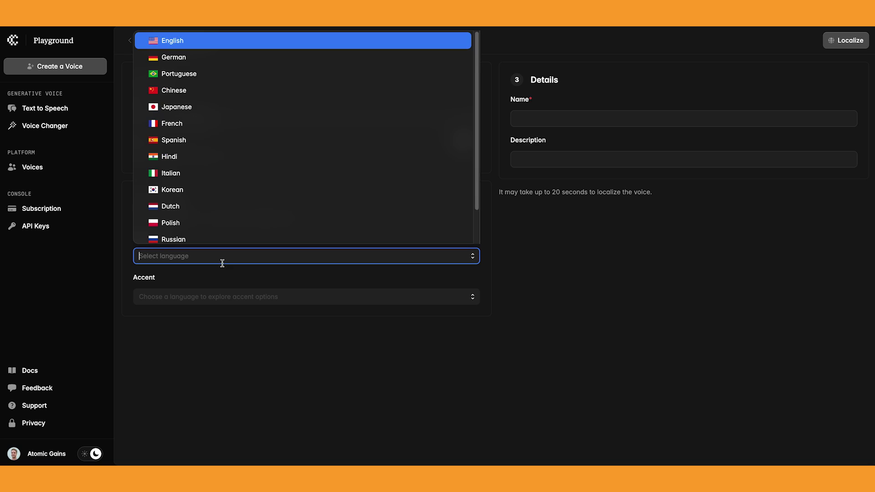
{"action": "left_click", "coordinate": [184, 61]}
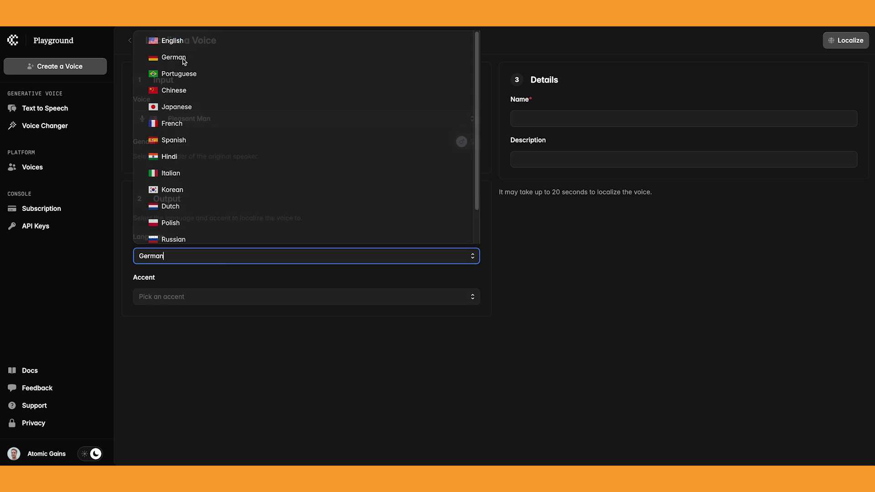
{"action": "left_click", "coordinate": [383, 297]}
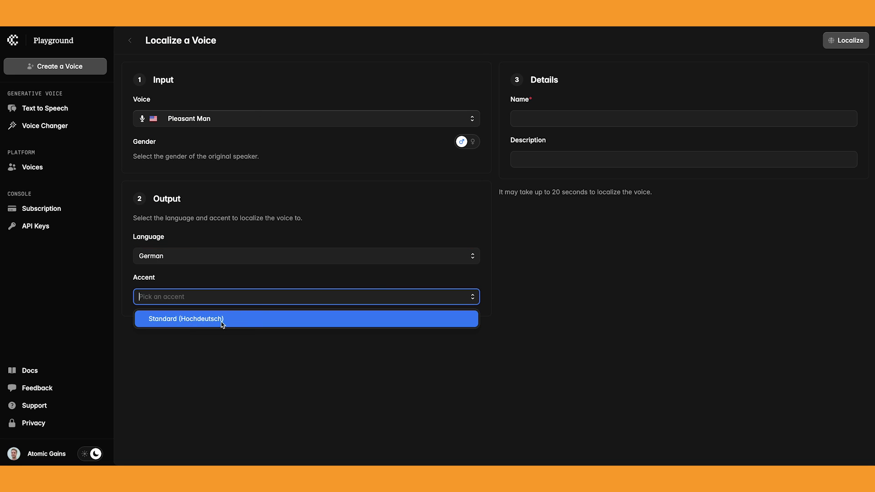
{"action": "left_click", "coordinate": [237, 320]}
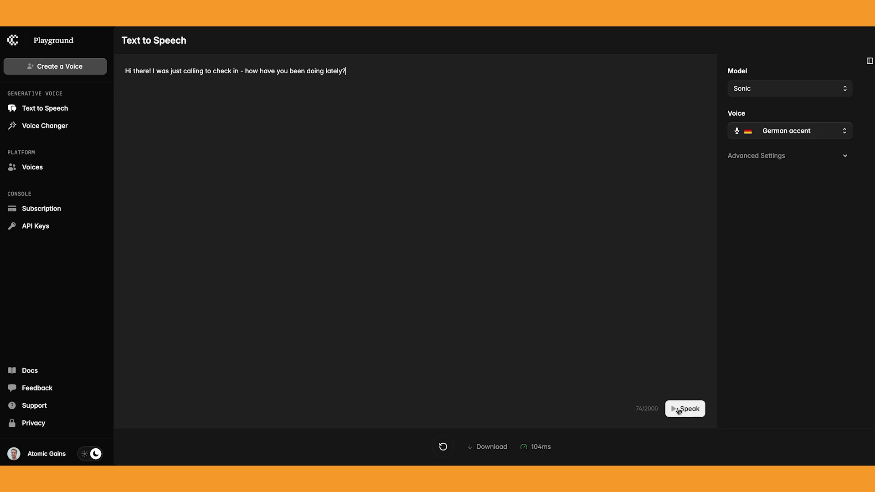
Step: Generate the phone-call sample with the German accent voice, and the story sample with the French and German accent versions of another voice
{"action": "left_click", "coordinate": [683, 404]}
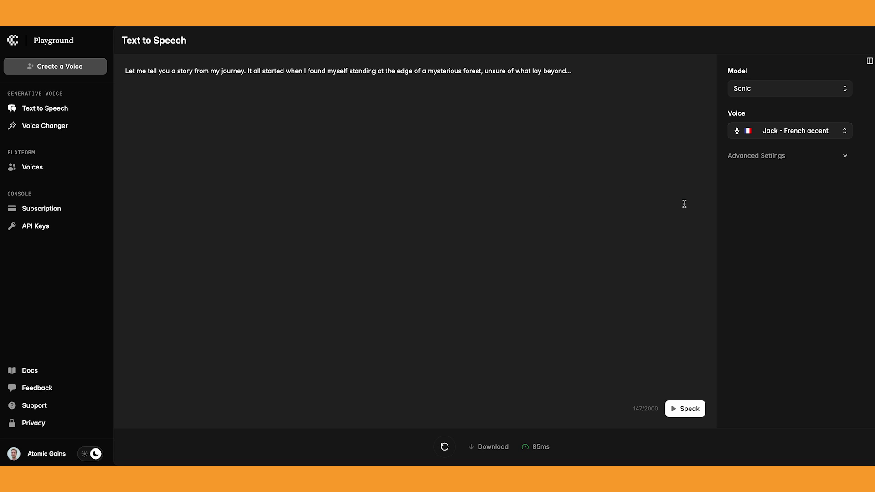
{"action": "left_click", "coordinate": [672, 409]}
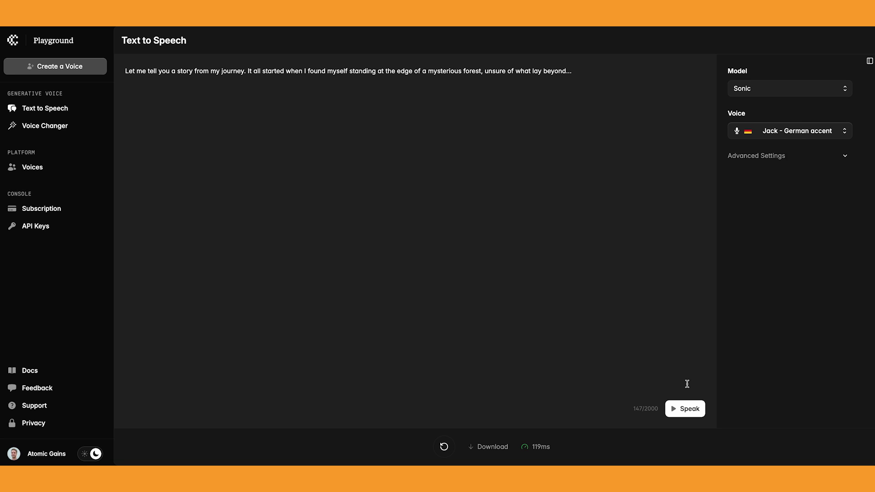
{"action": "left_click", "coordinate": [685, 410]}
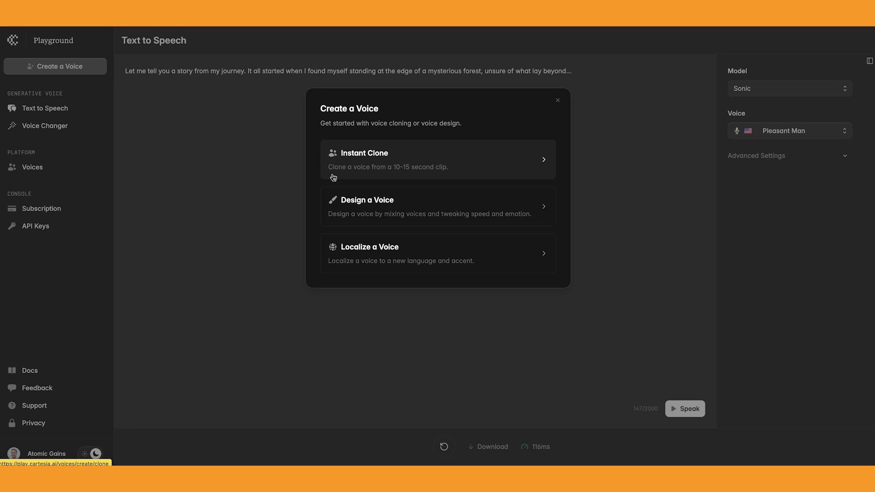
Step: Start an instant High stability clone from AI VOICE FOR CLONING SHORT.mp3 and name it "SHORT - high stability"
{"action": "left_click", "coordinate": [334, 177]}
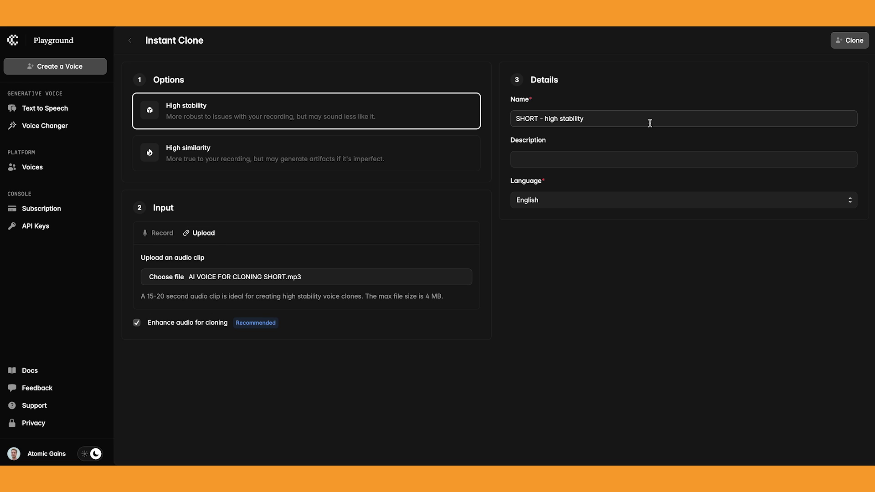
{"action": "left_click_drag", "start_coordinate": [516, 119], "coordinate": [524, 119]}
{"action": "left_click", "coordinate": [579, 115]}
{"action": "triple_click", "coordinate": [592, 117]}
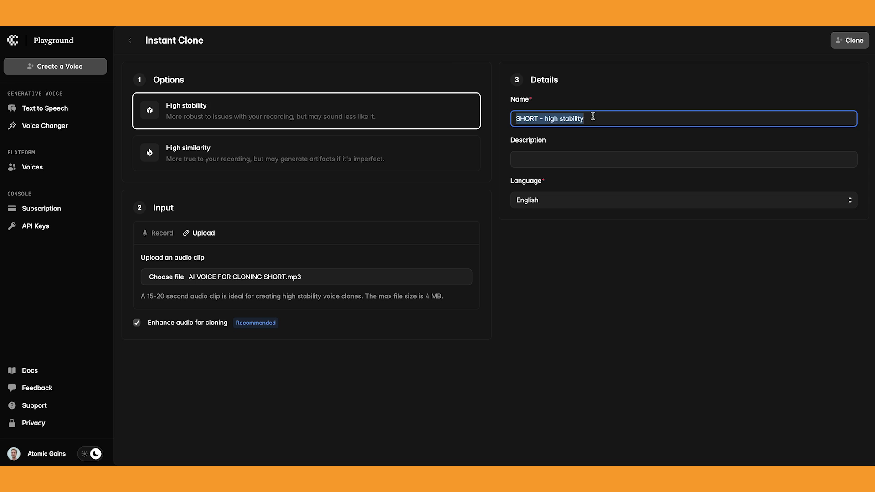
{"action": "left_click", "coordinate": [565, 116]}
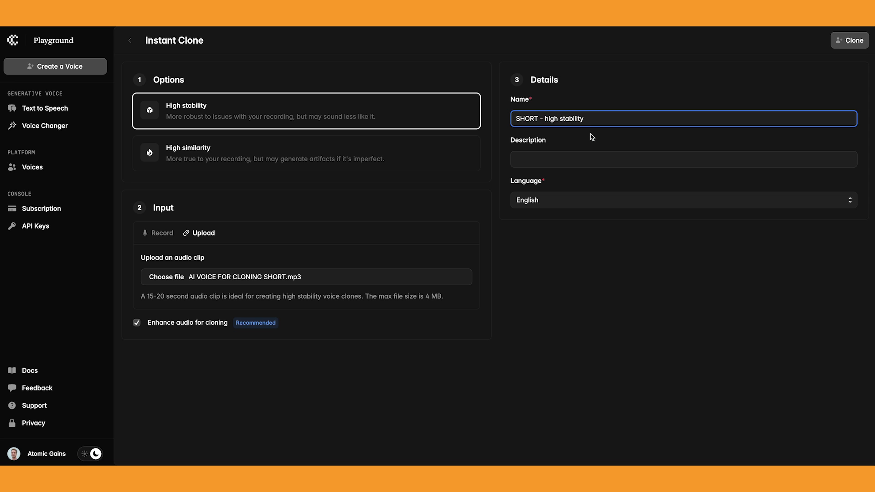
Step: Set the clone's language to English and create the voice clone
{"action": "left_click", "coordinate": [608, 193]}
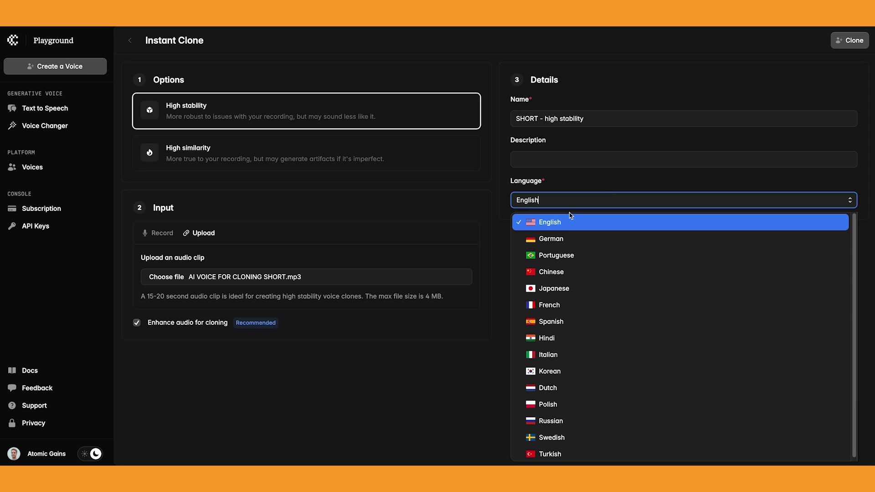
{"action": "left_click", "coordinate": [551, 223]}
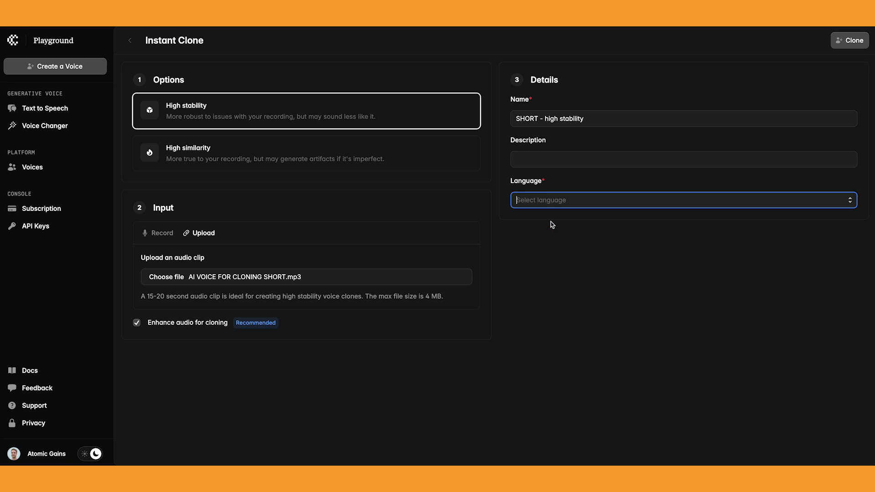
{"action": "type", "text": "English"}
{"action": "left_click", "coordinate": [847, 40]}
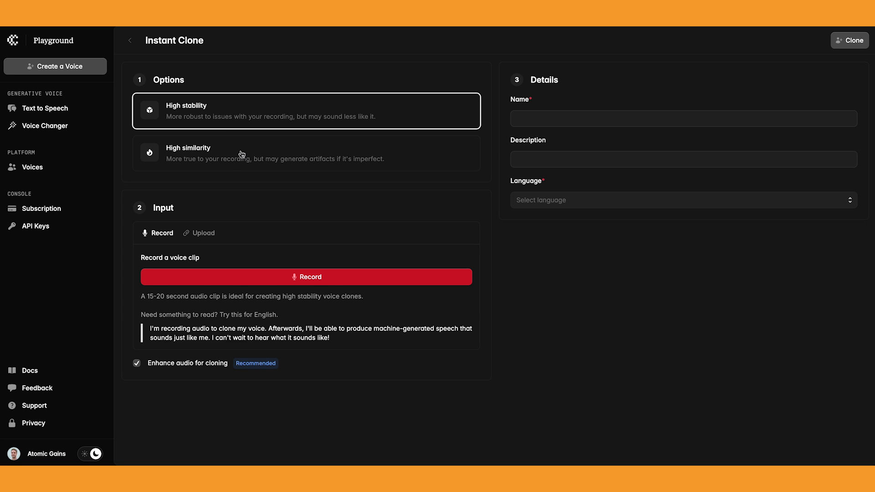
Step: Create a High similarity clone named "SHORT - high similarity" and generate the greeting preview with it
{"action": "left_click", "coordinate": [212, 160]}
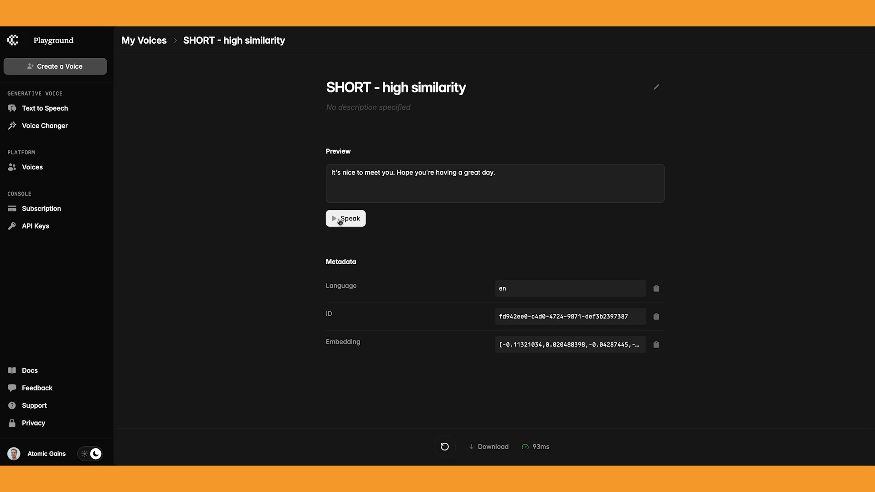
{"action": "left_click", "coordinate": [345, 222]}
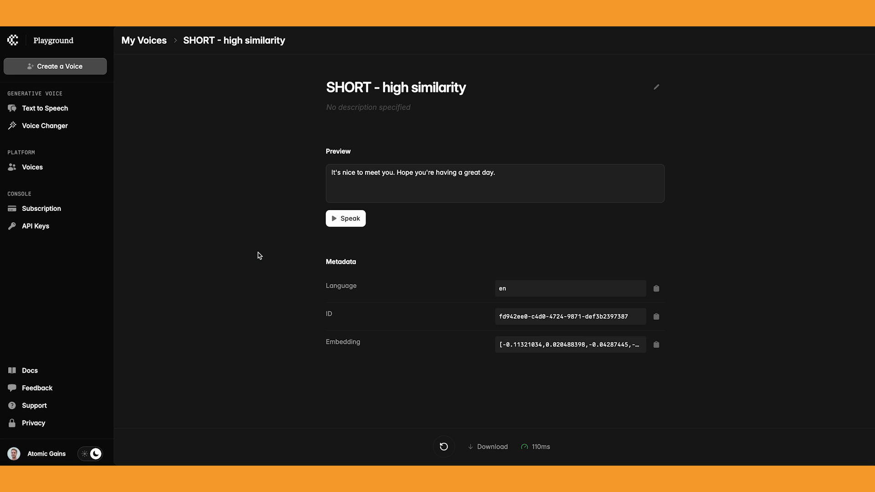
{"action": "left_click", "coordinate": [539, 181]}
Step: Generate the greeting preview with the "LONG - high stability" clone and with the "LONG - high similarity" clone
{"action": "left_click", "coordinate": [446, 226]}
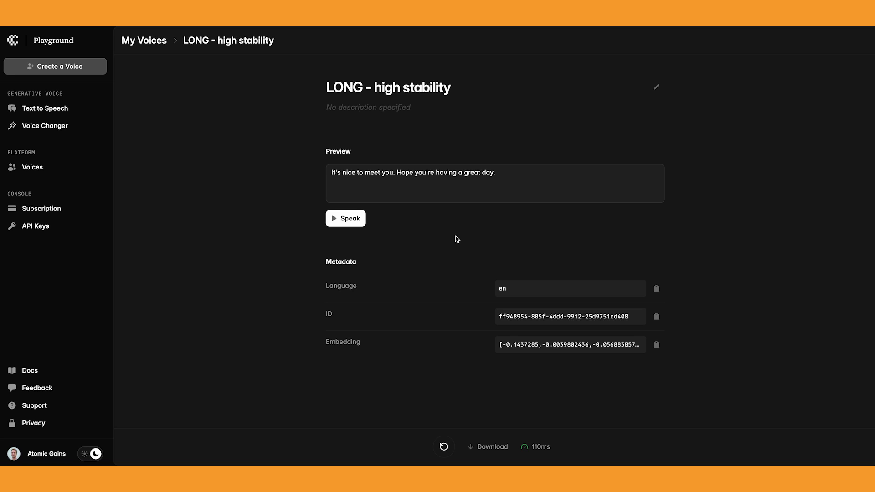
{"action": "key", "text": "ctrl+Return"}
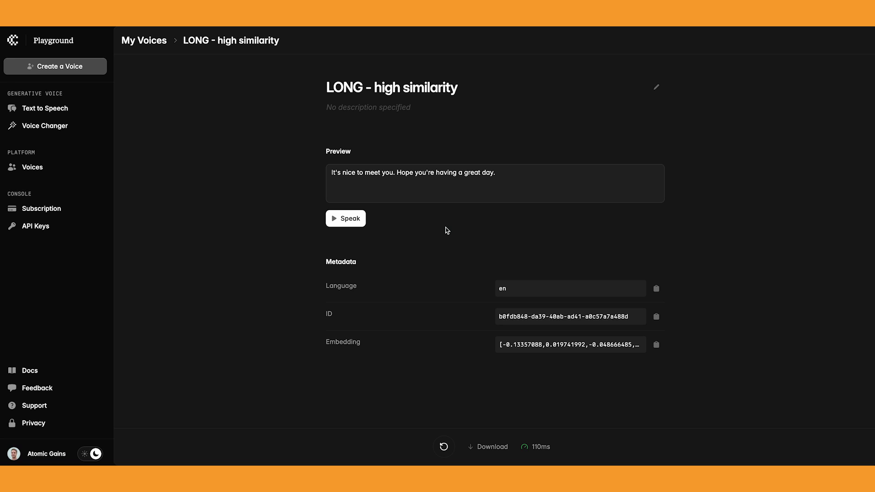
{"action": "left_click", "coordinate": [361, 220]}
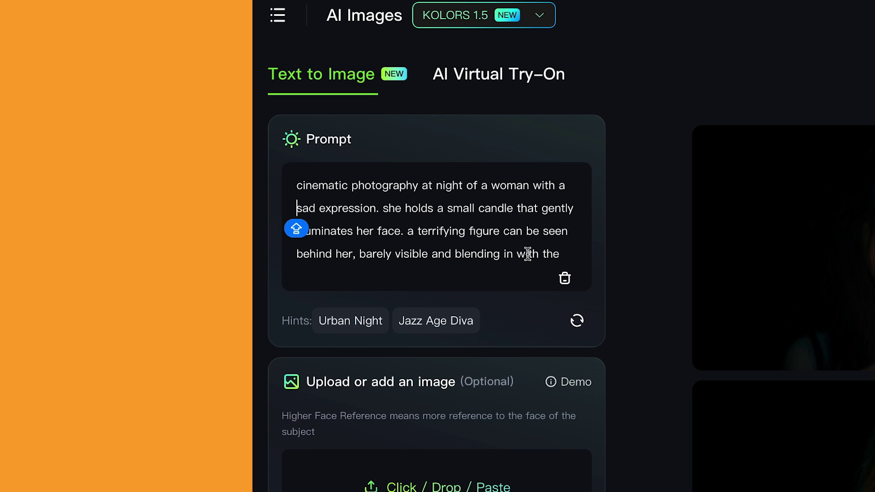
Step: Switch to Kling AI, review the horror image prompt, and bring the first generated image of the woman with a candle to life
{"action": "scroll", "coordinate": [542, 256], "scroll_direction": "down", "scroll_amount": 1}
{"action": "scroll", "coordinate": [555, 259], "scroll_direction": "down", "scroll_amount": 2}
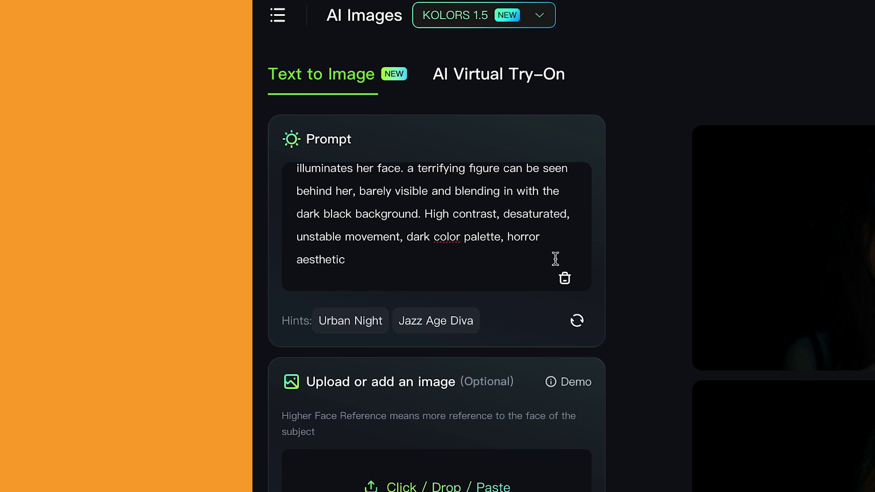
{"action": "key", "text": "Caps_Lock"}
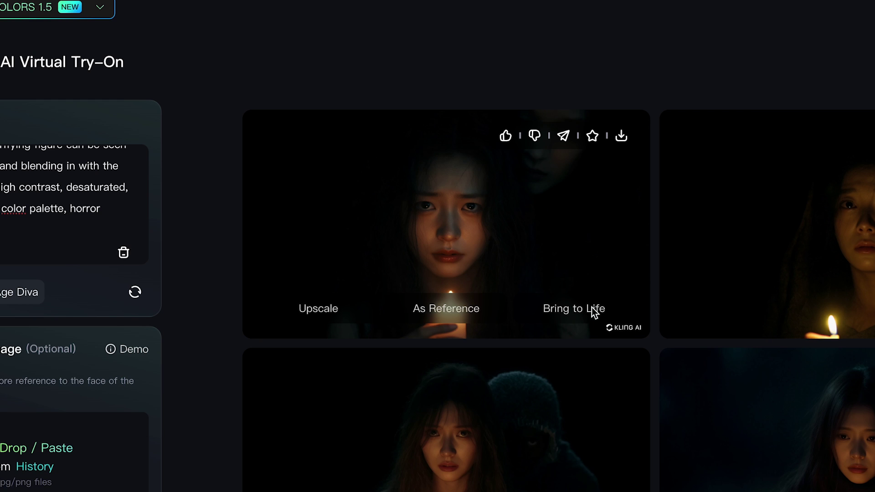
{"action": "left_click", "coordinate": [592, 307]}
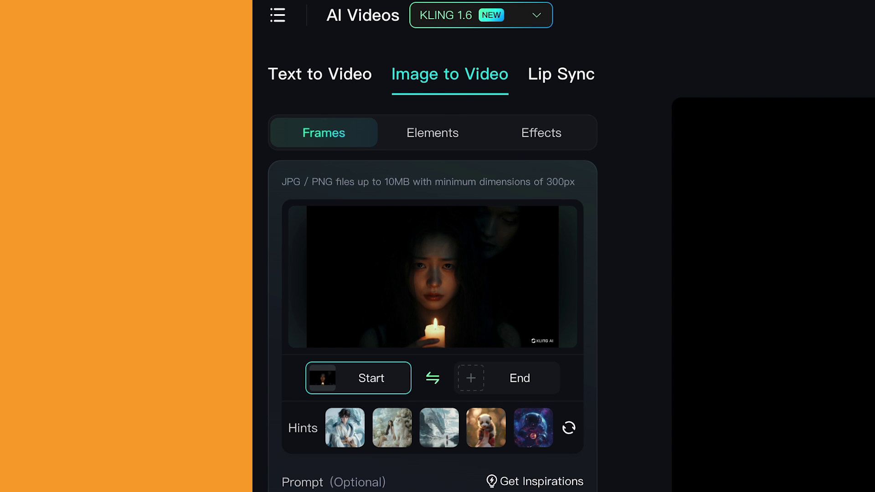
{"action": "scroll", "coordinate": [433, 246], "scroll_direction": "down", "scroll_amount": 10}
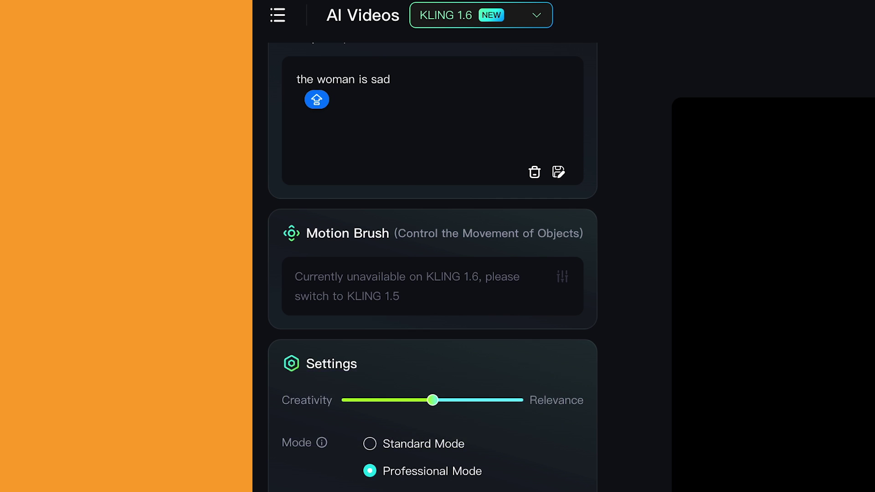
{"action": "scroll", "coordinate": [363, 237], "scroll_direction": "down", "scroll_amount": 5}
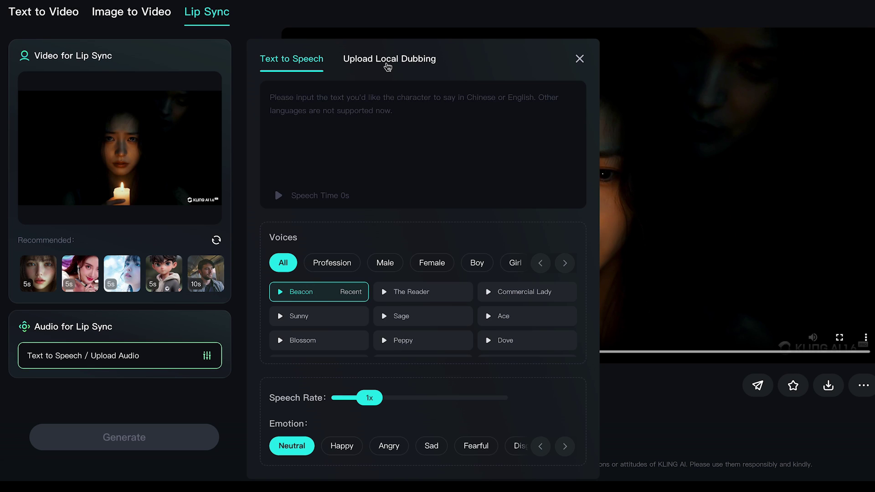
Step: Upload the Cartesia audio clip as local dubbing for the candle video's lip sync and play its opening section
{"action": "left_click", "coordinate": [388, 64]}
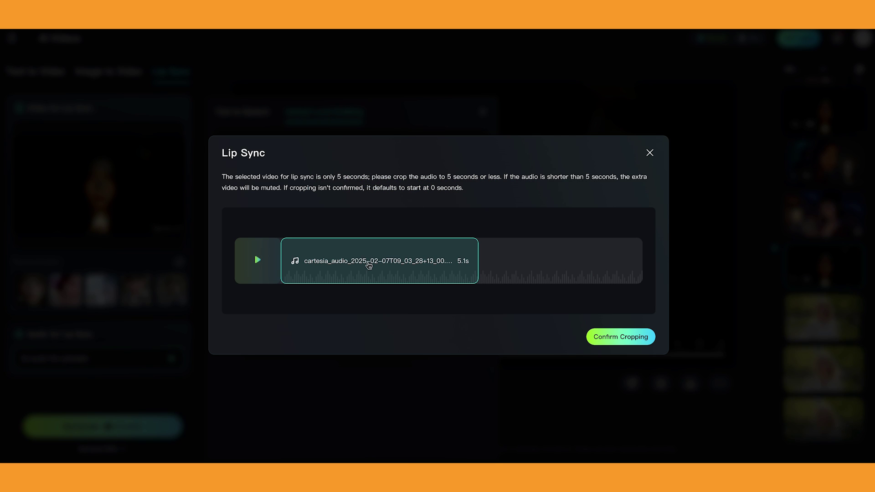
{"action": "left_click", "coordinate": [258, 271]}
{"action": "left_click", "coordinate": [258, 271]}
Step: Try cropping the dubbing audio to its final 5.1 seconds, play that section, and close the cropping without confirming
{"action": "left_click_drag", "start_coordinate": [340, 274], "coordinate": [566, 292]}
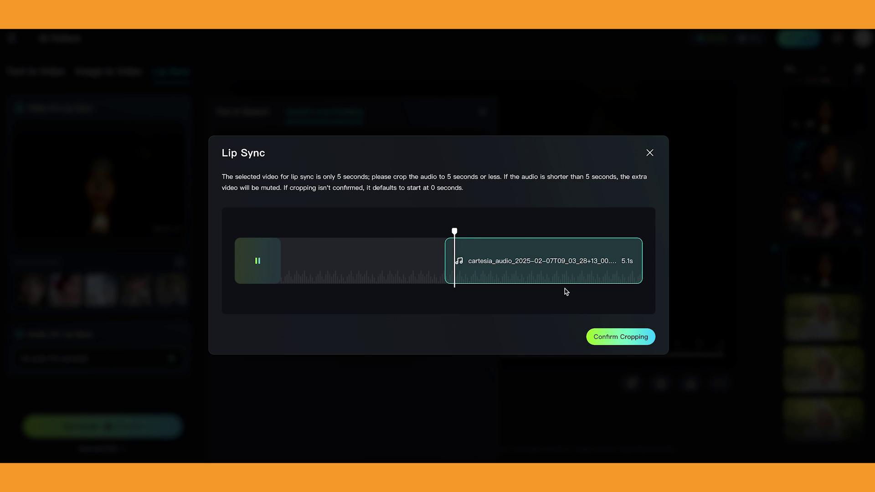
{"action": "left_click", "coordinate": [255, 260]}
{"action": "left_click", "coordinate": [264, 268]}
{"action": "left_click", "coordinate": [270, 272]}
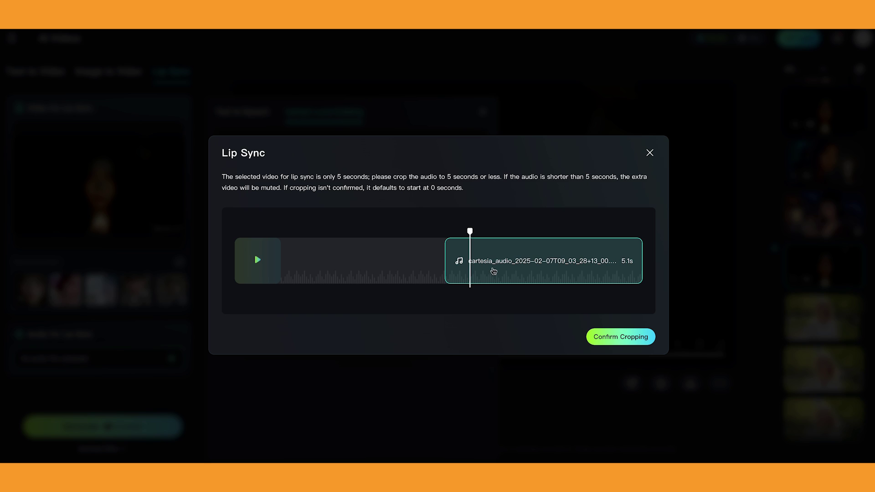
{"action": "left_click", "coordinate": [649, 153]}
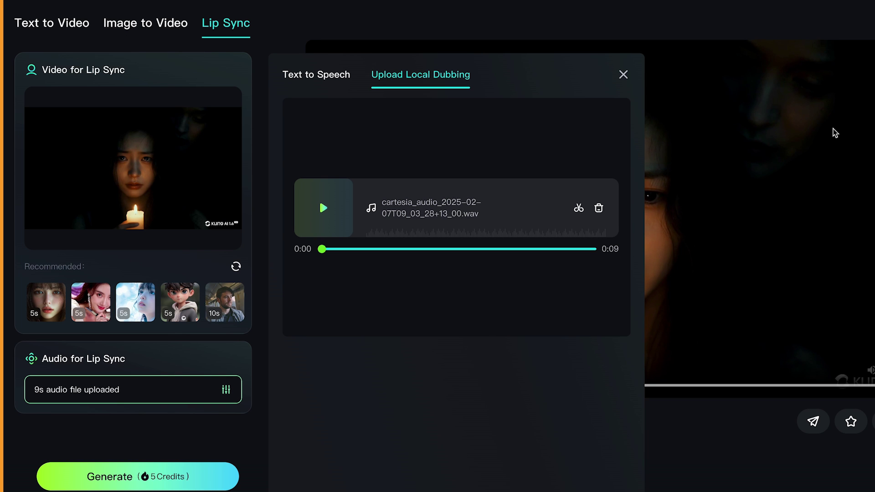